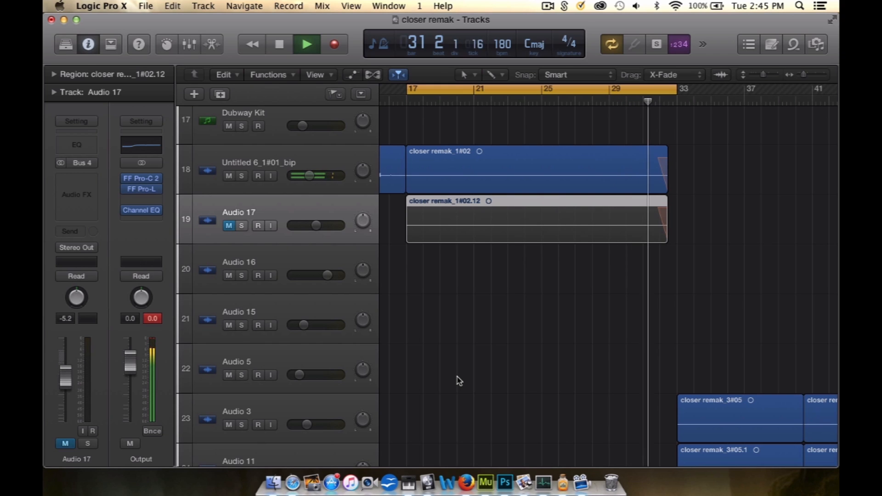
- Stop the running playback and audition the Audio 4 track on its own in solo, ending with solo off
{"action": "key", "text": "space"}
{"action": "scroll", "coordinate": [411, 416], "scroll_direction": "down", "scroll_amount": 2}
{"action": "scroll", "coordinate": [411, 415], "scroll_direction": "down", "scroll_amount": 10}
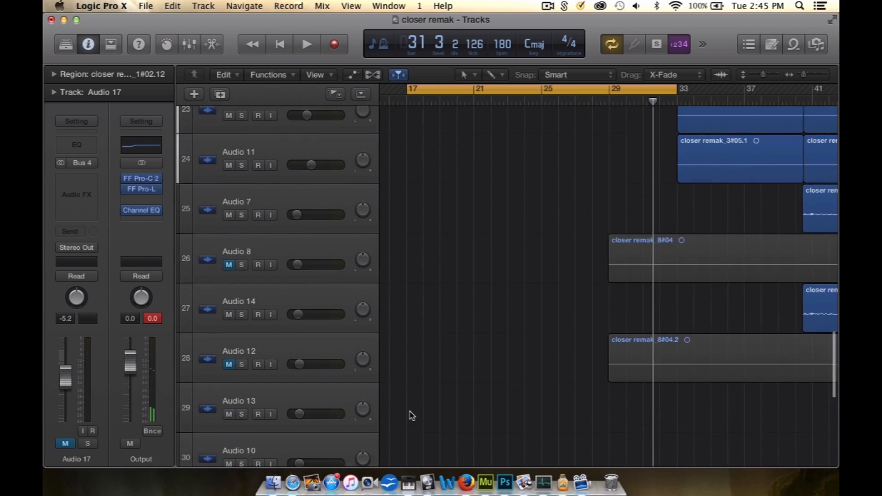
{"action": "left_click", "coordinate": [239, 417]}
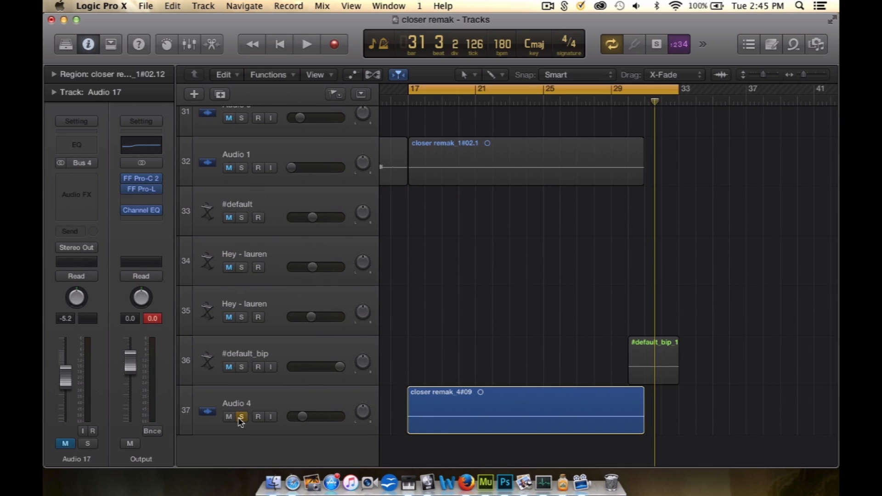
{"action": "key", "text": "space"}
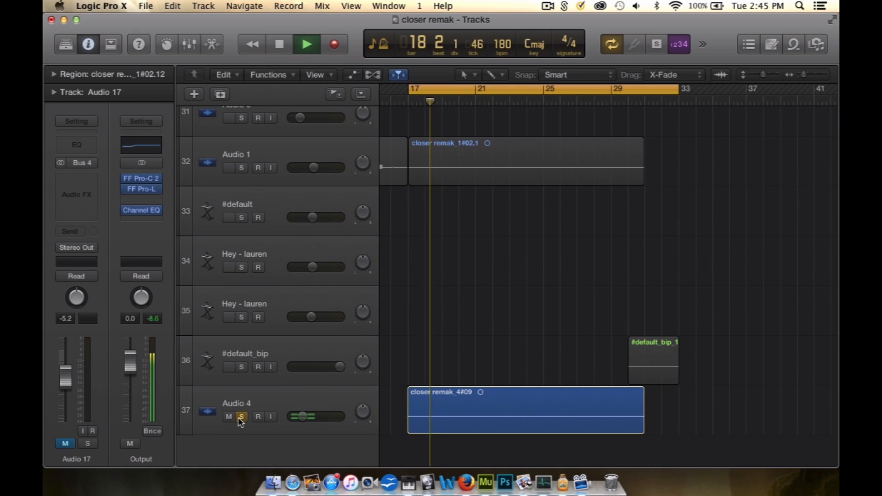
{"action": "key", "text": "space"}
{"action": "left_click", "coordinate": [240, 417]}
- Audition the Untitled 6_1#01_bip track on its own in solo, ending with playback stopped and solo off
{"action": "scroll", "coordinate": [239, 417], "scroll_direction": "up", "scroll_amount": 6}
{"action": "scroll", "coordinate": [238, 417], "scroll_direction": "up", "scroll_amount": 12}
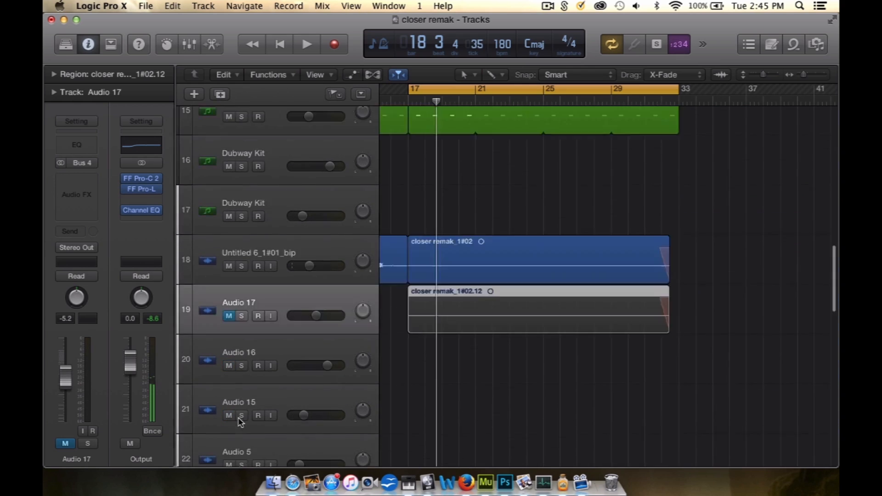
{"action": "scroll", "coordinate": [238, 418], "scroll_direction": "down", "scroll_amount": 7}
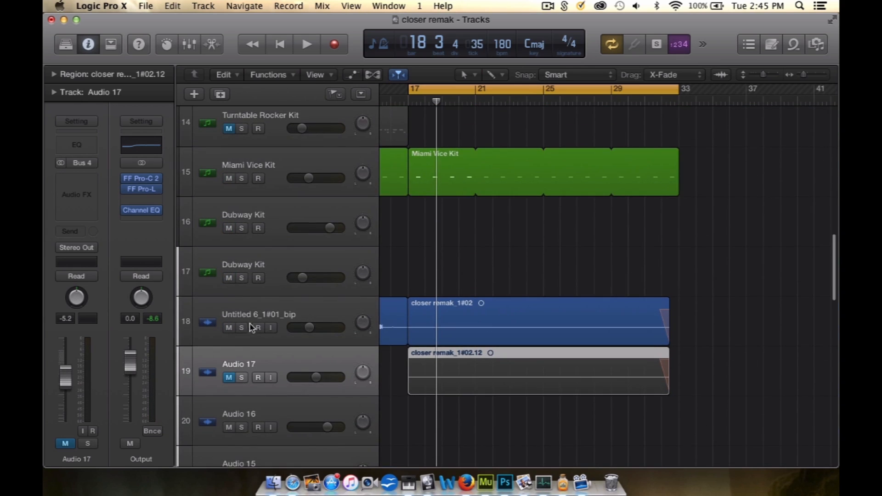
{"action": "left_click", "coordinate": [242, 328]}
{"action": "key", "text": "space"}
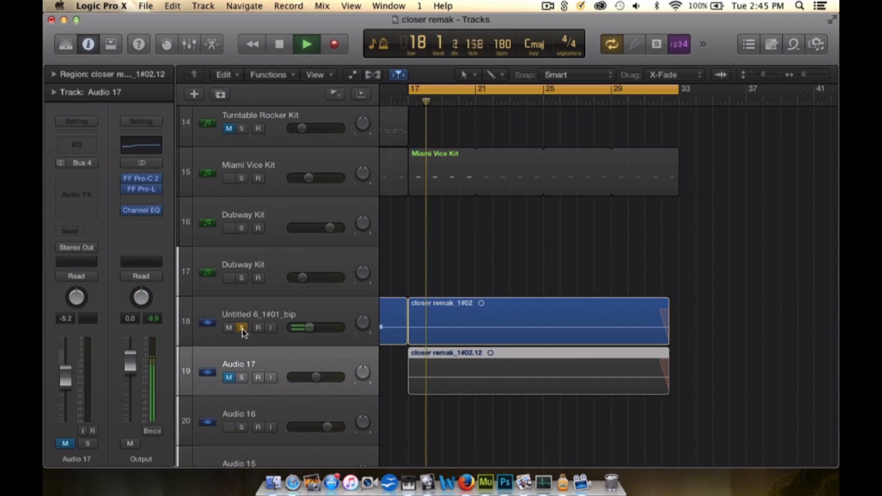
{"action": "key", "text": "space"}
{"action": "left_click", "coordinate": [241, 328]}
- Unmute the Audio 17 track holding the closer remak_1#02.12 region
{"action": "left_click", "coordinate": [260, 307]}
{"action": "left_click", "coordinate": [294, 369]}
{"action": "left_click", "coordinate": [228, 377]}
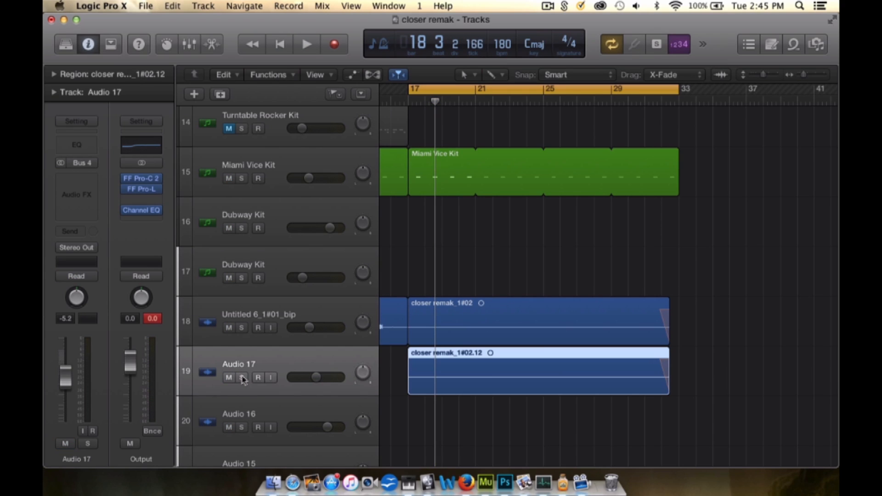
- Select the Untitled 6_1#01_bip track and listen to it once more in solo, for comparison with Audio 17
{"action": "scroll", "coordinate": [263, 365], "scroll_direction": "down", "scroll_amount": 3}
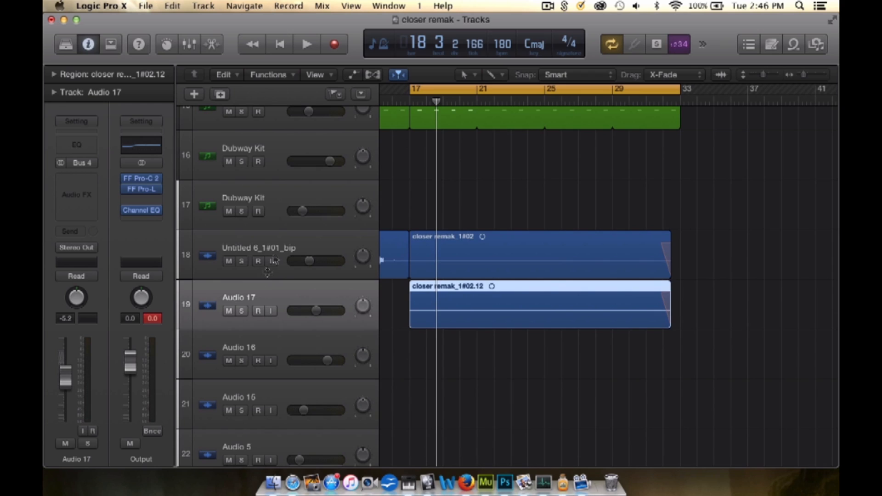
{"action": "left_click", "coordinate": [285, 248]}
{"action": "left_click", "coordinate": [242, 261]}
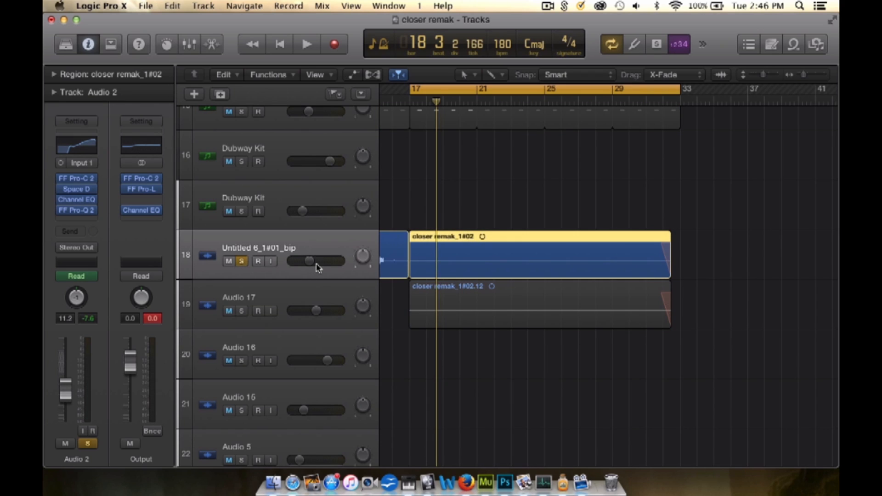
{"action": "key", "text": "space"}
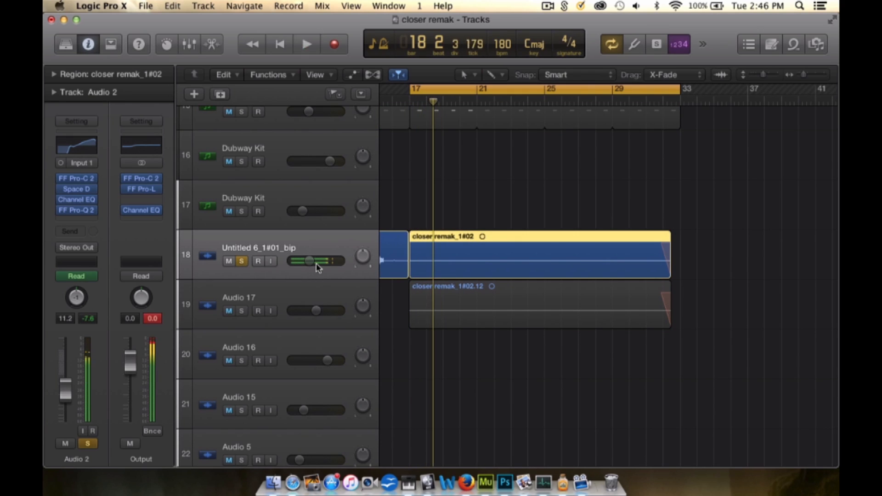
{"action": "left_click", "coordinate": [244, 263]}
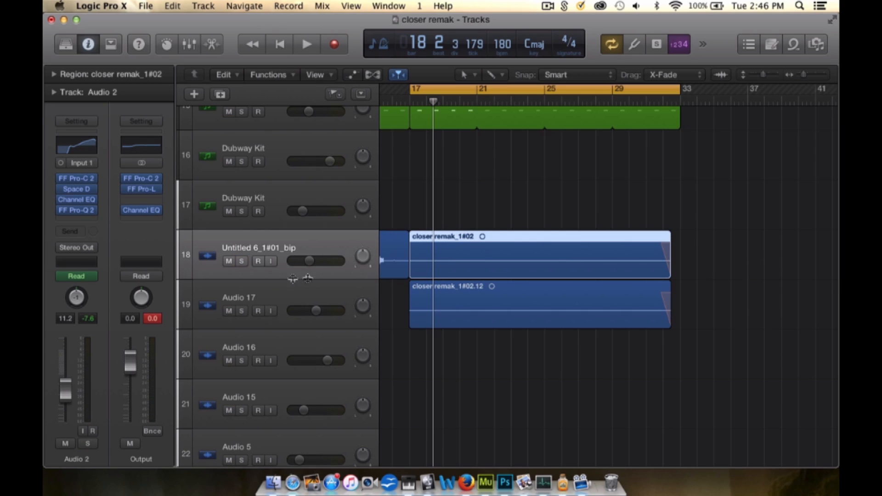
- Solo the Audio 17 track, play it for a few bars, and stop playback with the solo left on
{"action": "left_click", "coordinate": [292, 299]}
{"action": "left_click", "coordinate": [394, 305]}
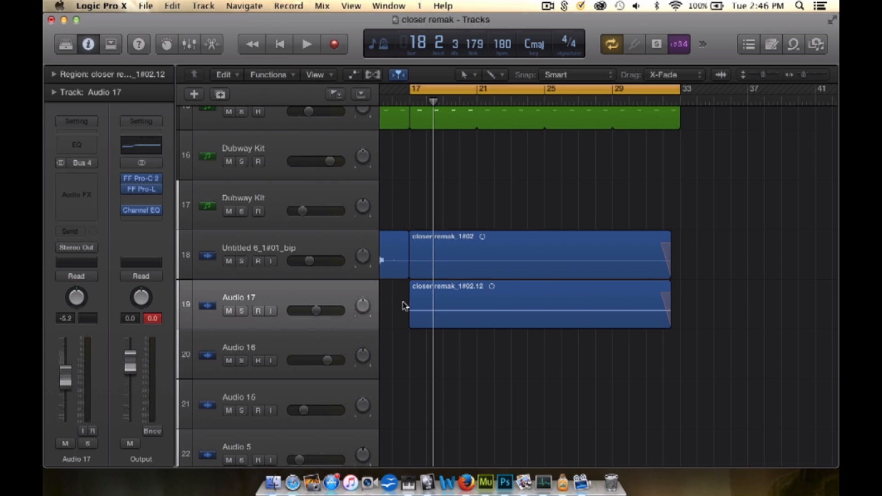
{"action": "left_click", "coordinate": [242, 311]}
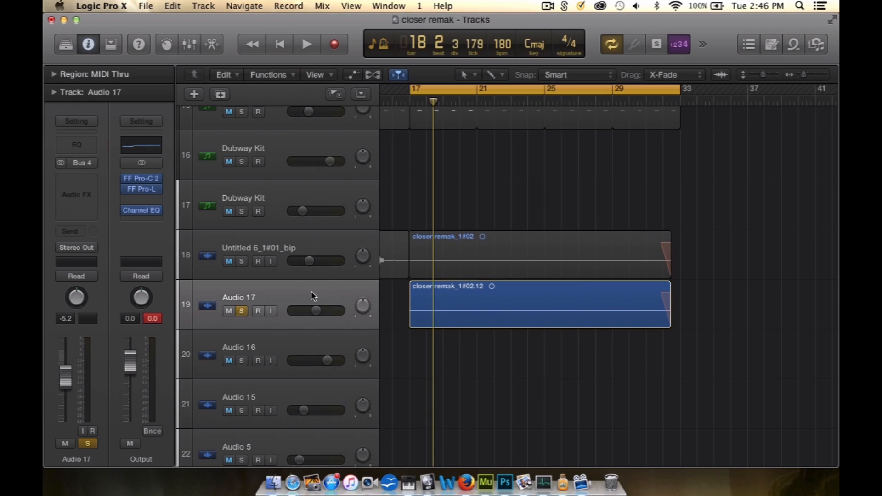
{"action": "key", "text": "space"}
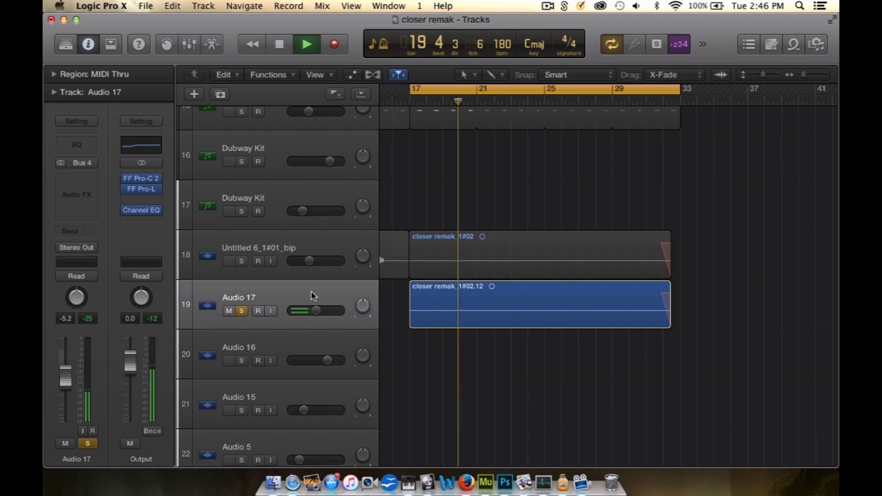
{"action": "key", "text": "space"}
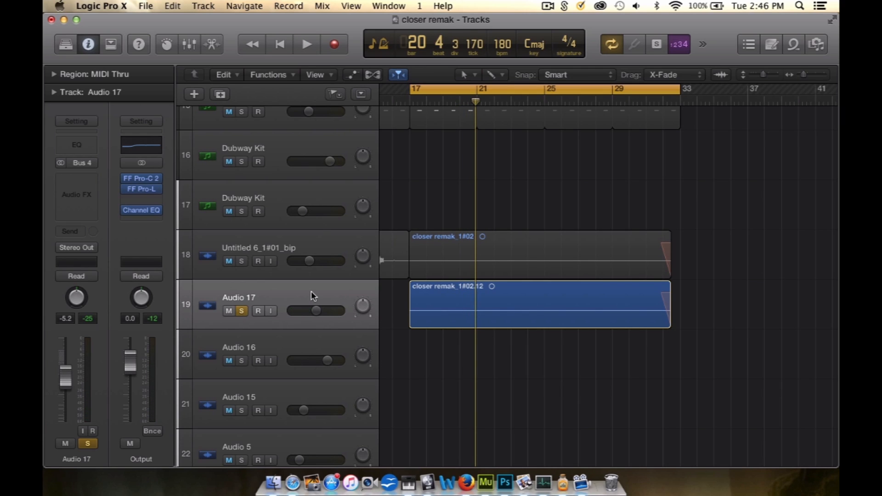
- Insert a stereo Channel EQ as the first audio effect on the Audio 17 track and close its window
{"action": "left_click", "coordinate": [330, 250]}
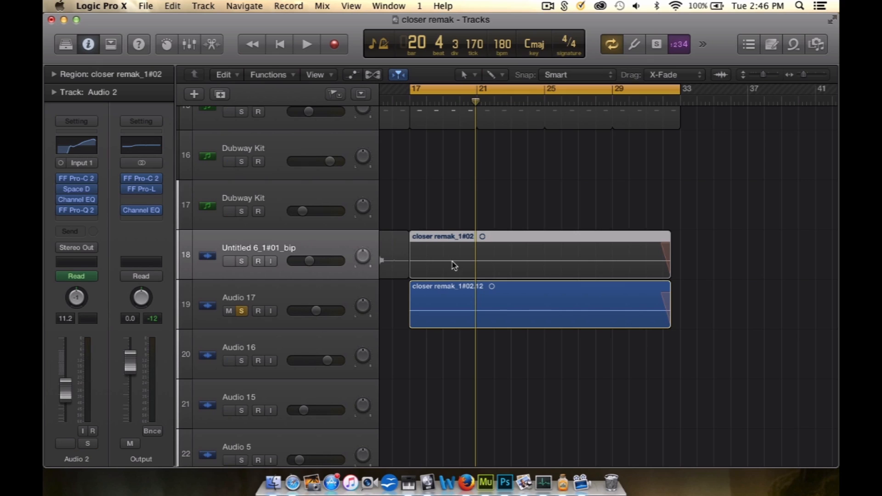
{"action": "left_click", "coordinate": [434, 301]}
{"action": "left_click", "coordinate": [325, 292]}
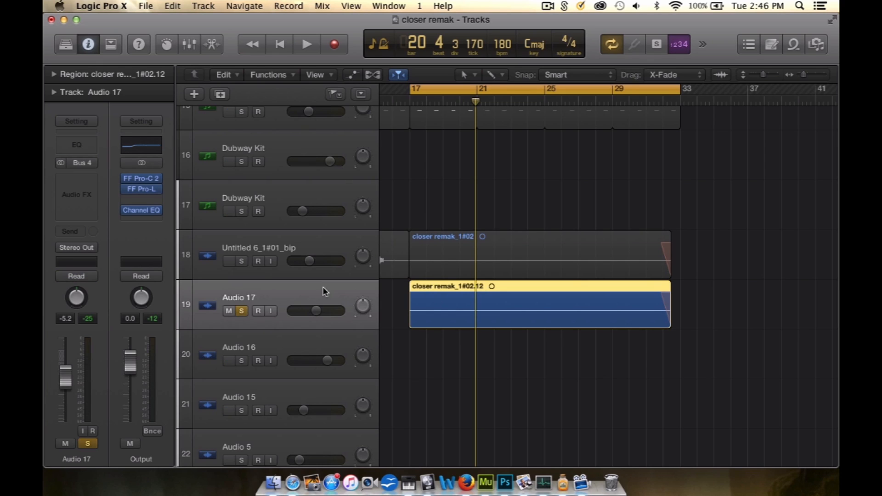
{"action": "left_click", "coordinate": [81, 179]}
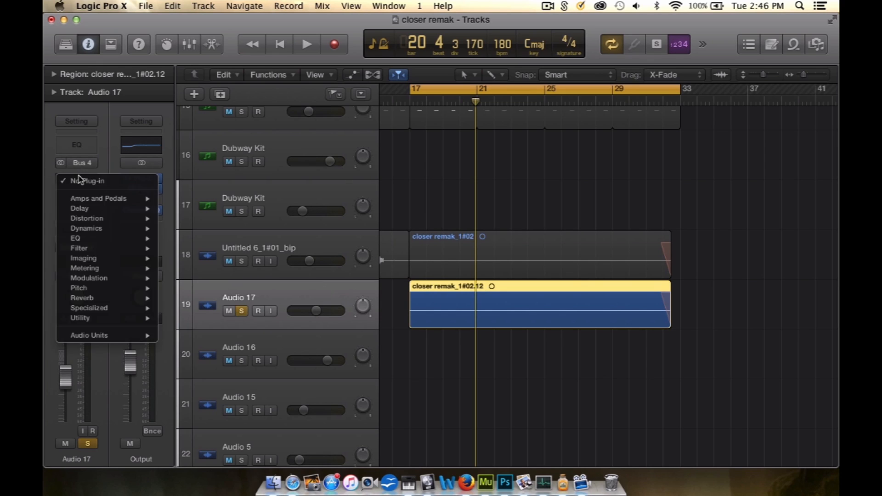
{"action": "mouse_move", "coordinate": [88, 239]}
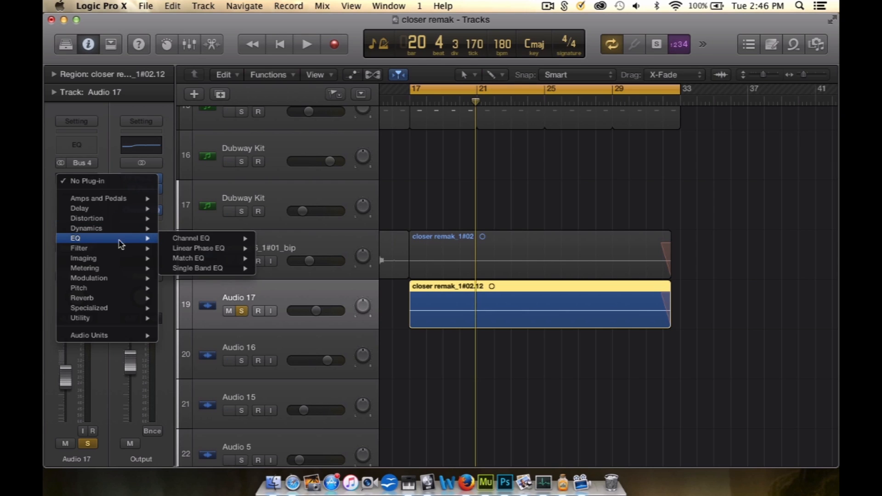
{"action": "mouse_move", "coordinate": [181, 242]}
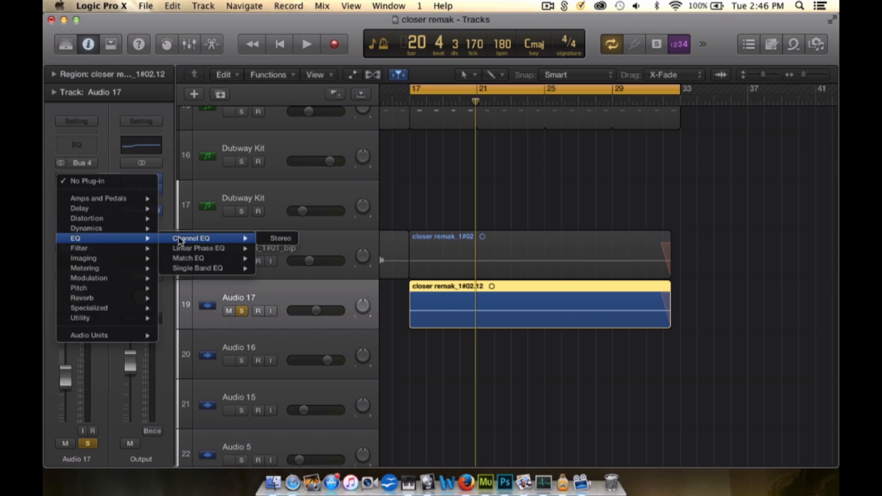
{"action": "left_click", "coordinate": [277, 238]}
{"action": "left_click", "coordinate": [82, 52]}
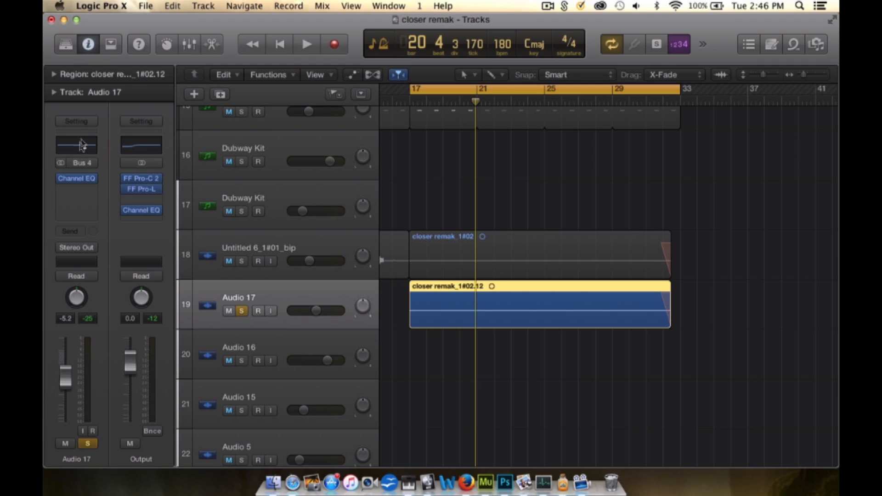
- Add Logic's stereo Compressor after the Channel EQ on Audio 17 and close its window
{"action": "left_click", "coordinate": [78, 191]}
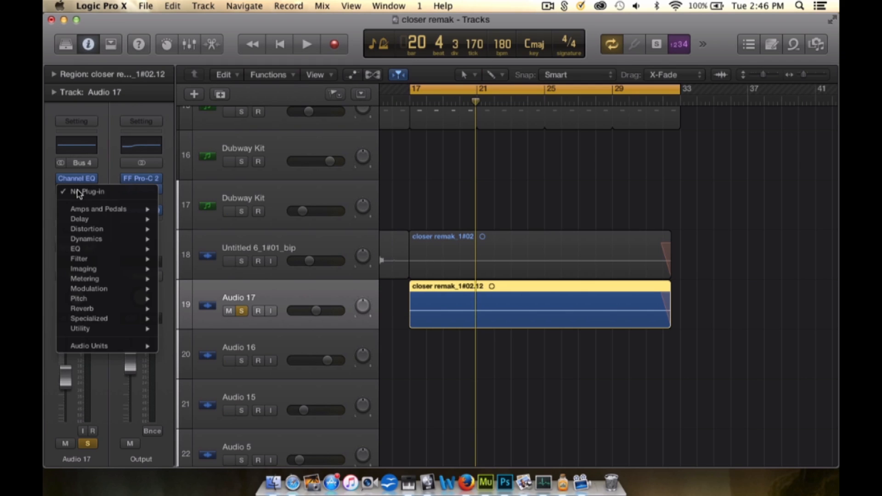
{"action": "left_click", "coordinate": [45, 201]}
{"action": "left_click", "coordinate": [81, 189]}
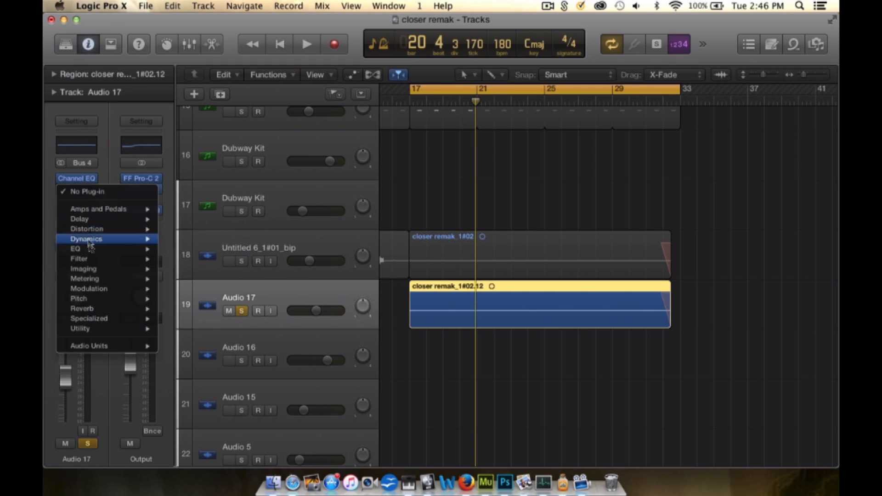
{"action": "mouse_move", "coordinate": [94, 239]}
{"action": "mouse_move", "coordinate": [206, 242]}
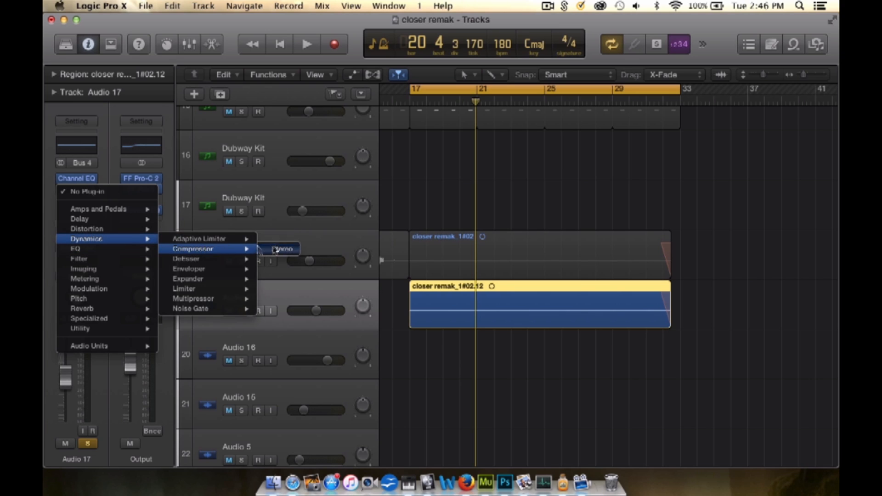
{"action": "left_click", "coordinate": [282, 249]}
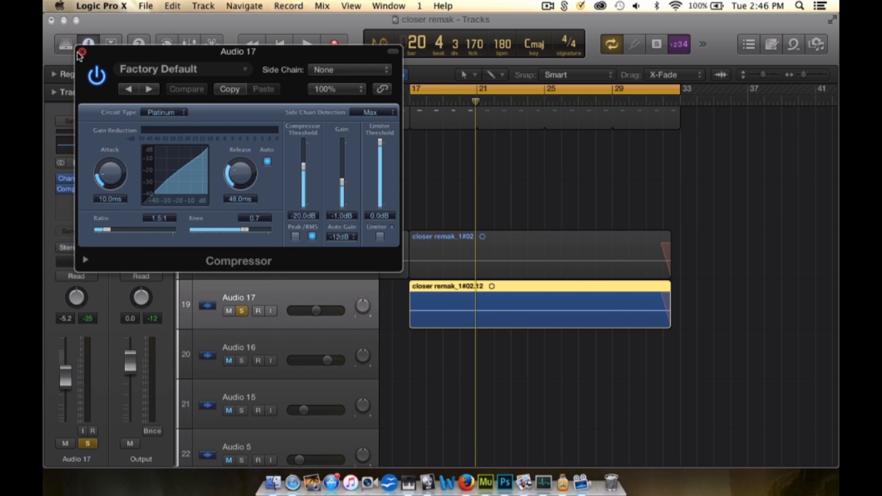
{"action": "left_click", "coordinate": [81, 52]}
- Add FabFilter's stereo FF Pro-C 2 compressor in the third effect slot of Audio 17 and close its window
{"action": "left_click", "coordinate": [85, 200]}
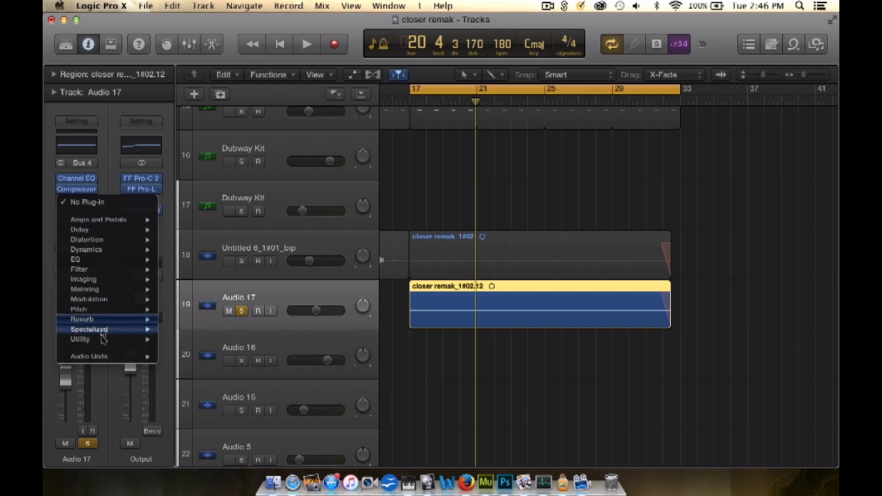
{"action": "mouse_move", "coordinate": [92, 356]}
{"action": "mouse_move", "coordinate": [189, 376]}
{"action": "mouse_move", "coordinate": [296, 367]}
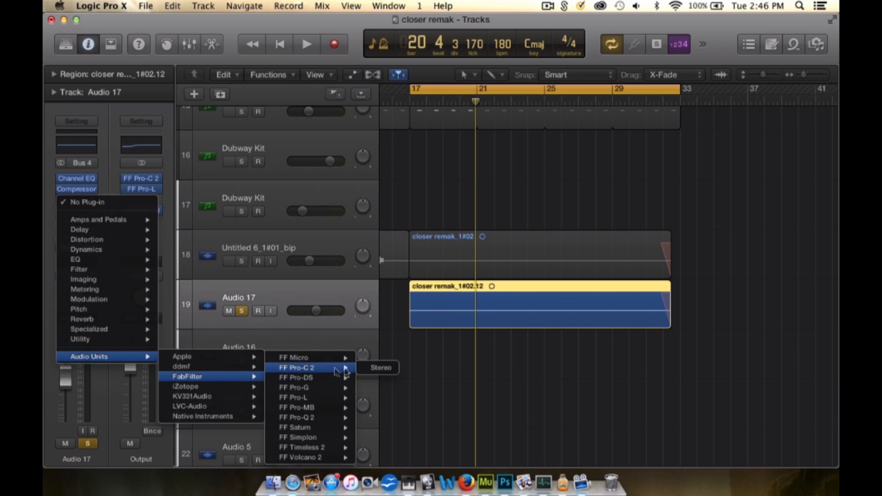
{"action": "left_click", "coordinate": [375, 368]}
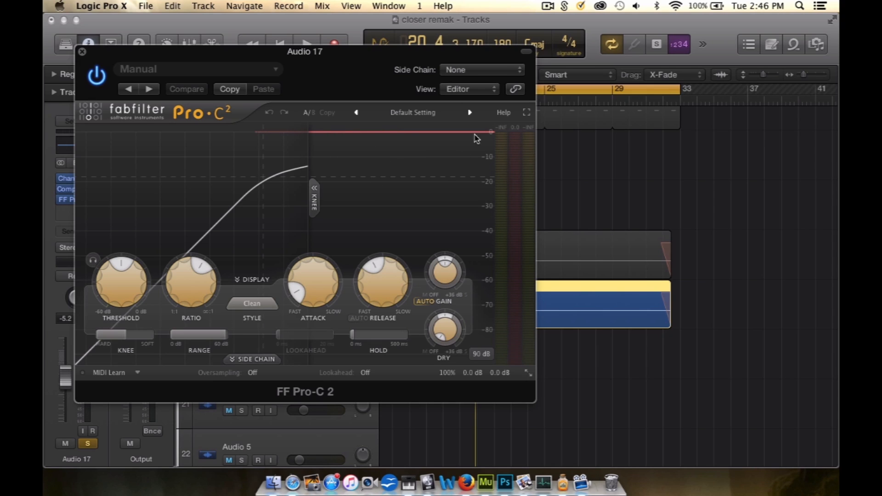
{"action": "left_click", "coordinate": [82, 51]}
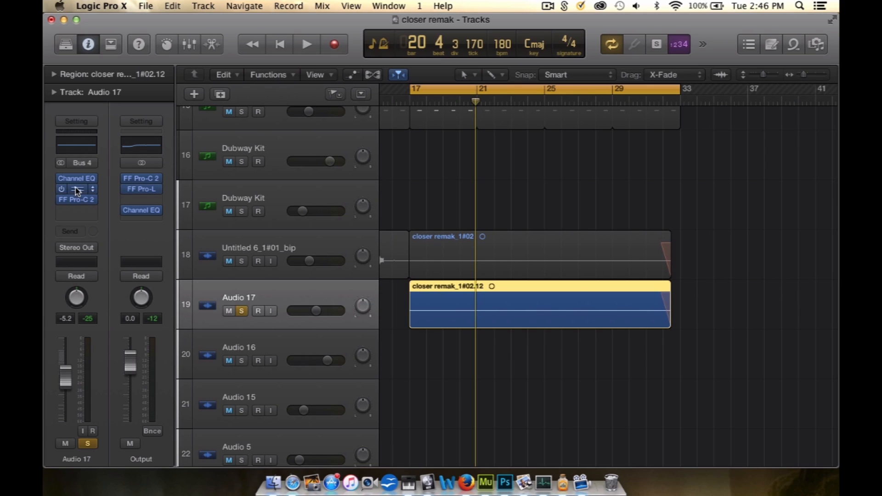
- Add the Space Designer reverb in the fourth effect slot of Audio 17 and close its window
{"action": "left_click", "coordinate": [77, 215]}
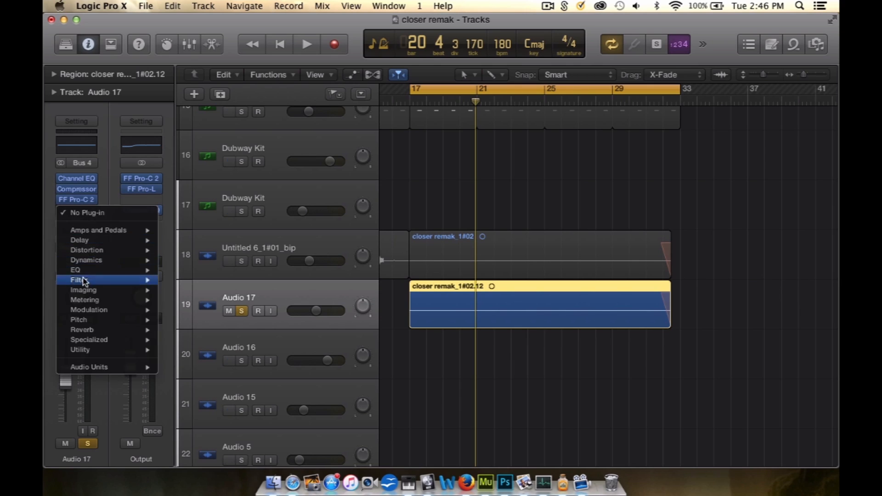
{"action": "mouse_move", "coordinate": [123, 260]}
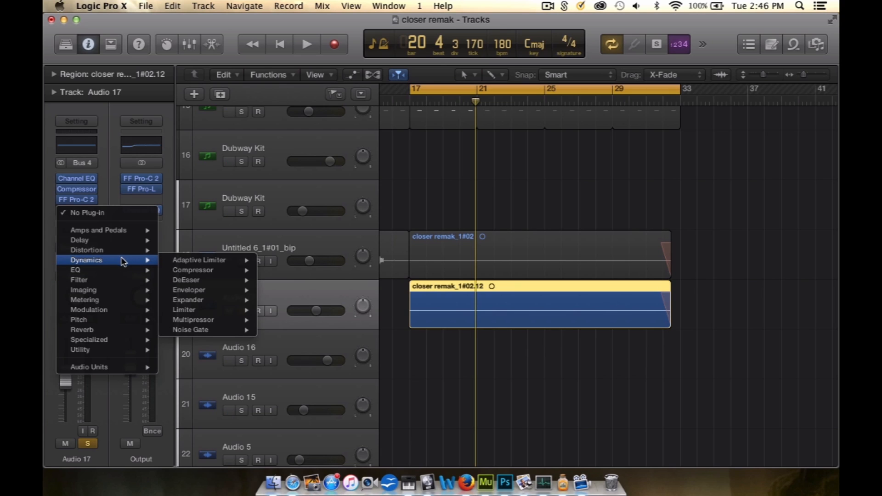
{"action": "mouse_move", "coordinate": [115, 329]}
{"action": "mouse_move", "coordinate": [203, 360]}
{"action": "left_click", "coordinate": [269, 361]}
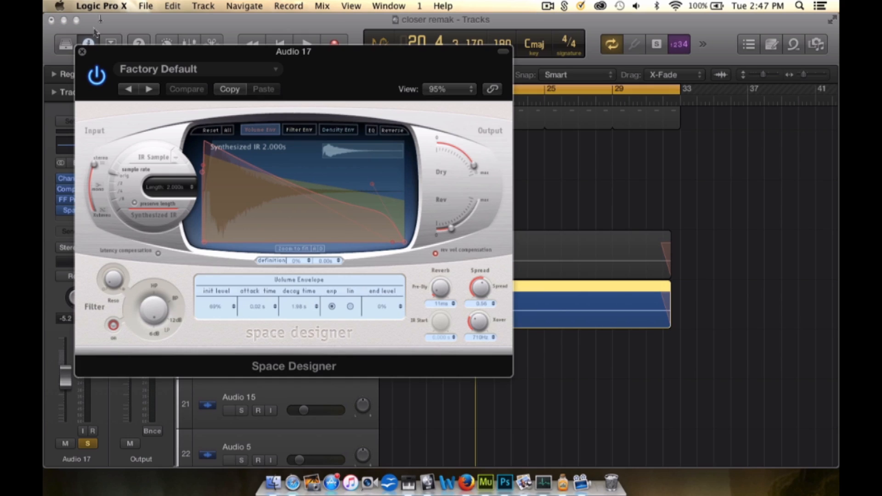
{"action": "left_click", "coordinate": [82, 52]}
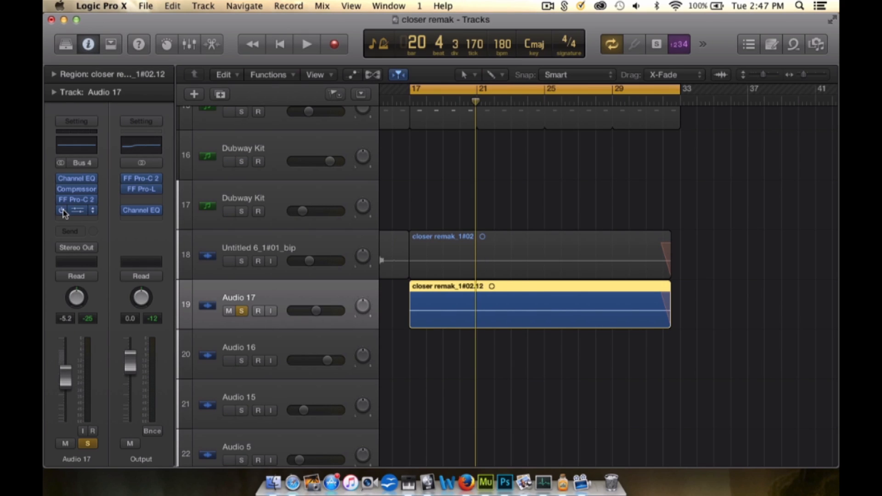
- Bypass the Space Designer, FF Pro-C 2 and Compressor effects on Audio 17, and open its Channel EQ
{"action": "left_click", "coordinate": [62, 200]}
{"action": "left_click", "coordinate": [61, 189]}
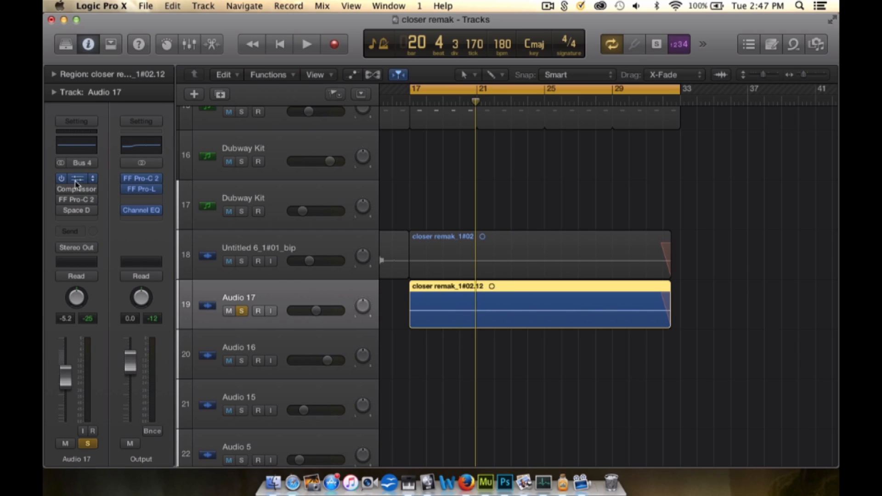
{"action": "left_click", "coordinate": [77, 179]}
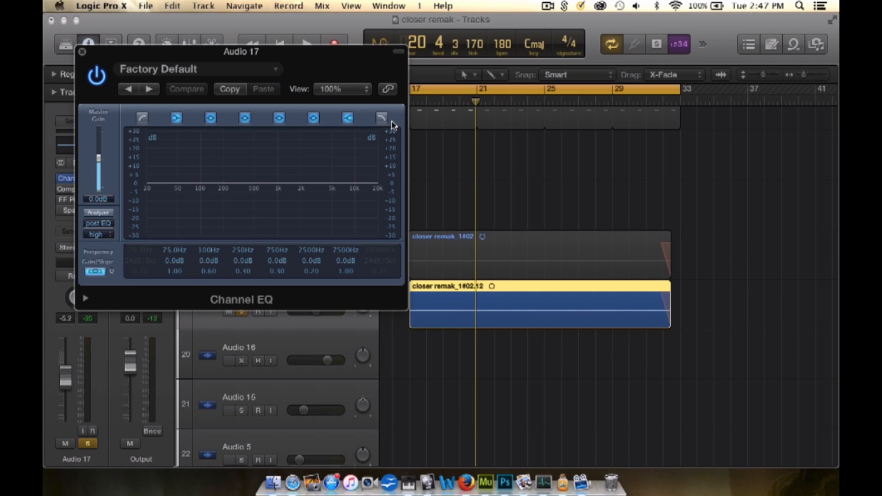
- Reposition the compacted Channel EQ window, turn on its analyzer, and play Audio 17 to examine the frequency spectrum
{"action": "double_click", "coordinate": [352, 50]}
{"action": "left_click_drag", "start_coordinate": [324, 54], "coordinate": [417, 67]}
{"action": "left_click", "coordinate": [582, 189]}
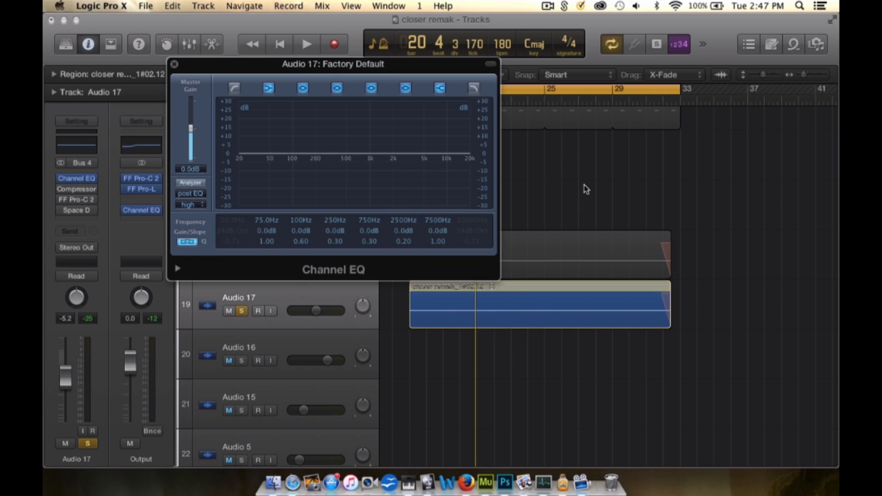
{"action": "left_click", "coordinate": [190, 183]}
{"action": "key", "text": "space"}
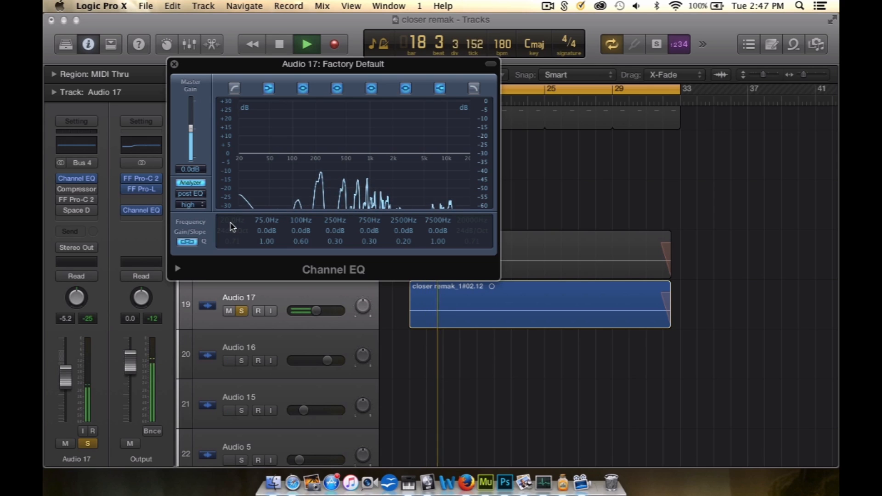
{"action": "key", "text": "space"}
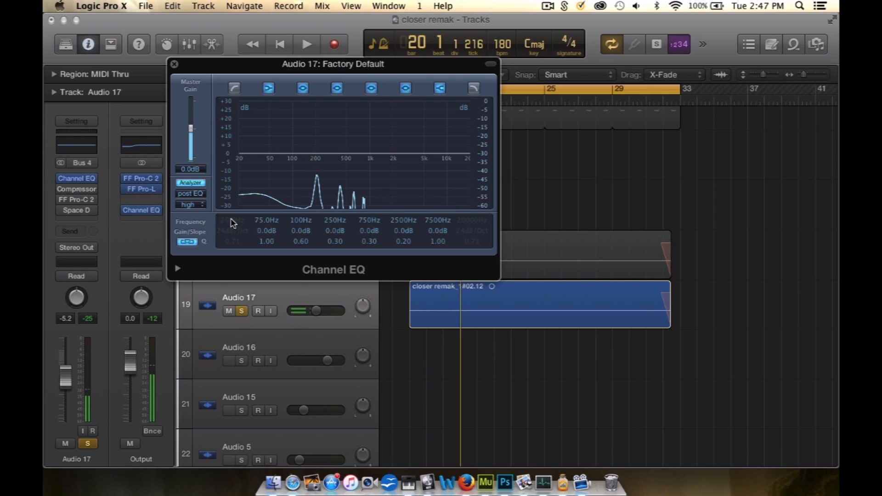
{"action": "key", "text": "space"}
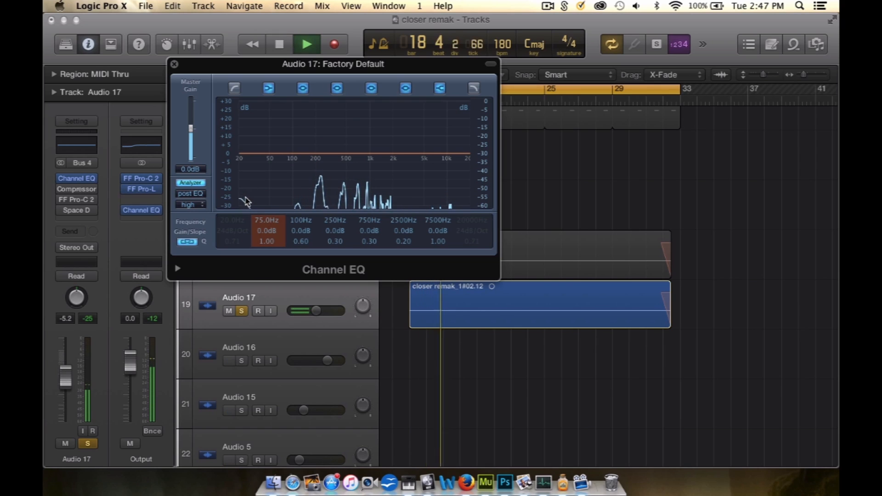
{"action": "key", "text": "space"}
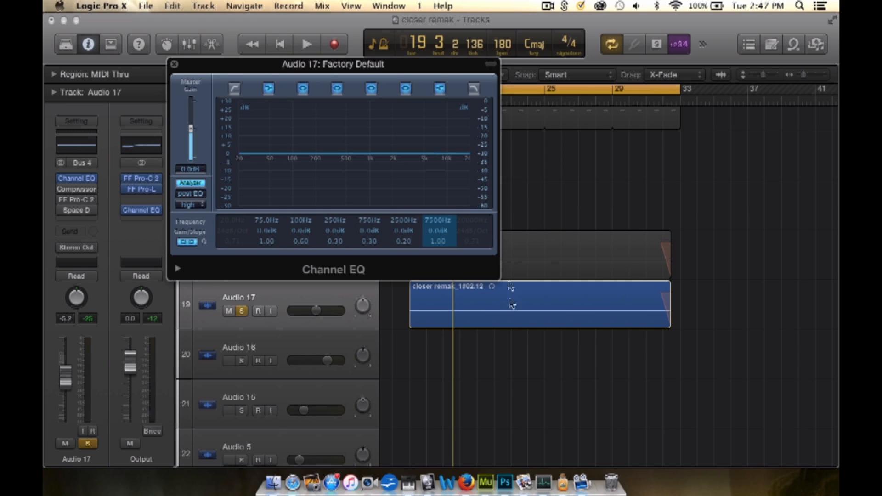
{"action": "left_click", "coordinate": [514, 320]}
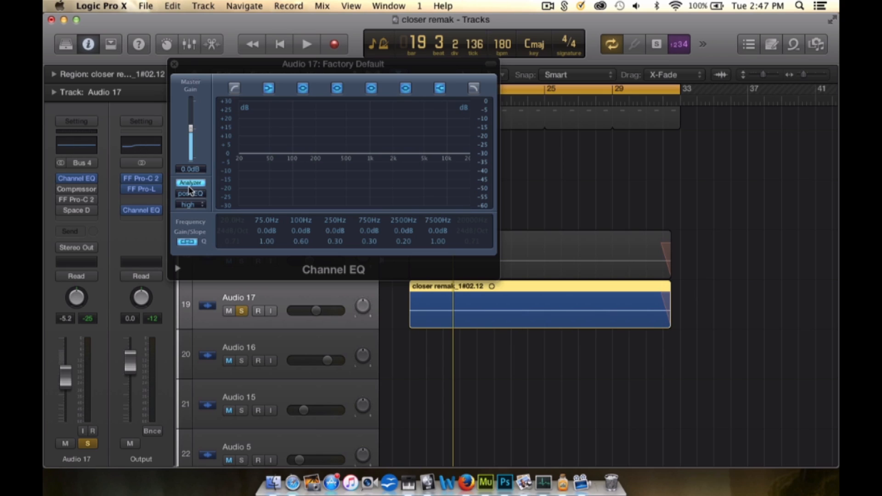
{"action": "left_click", "coordinate": [206, 145]}
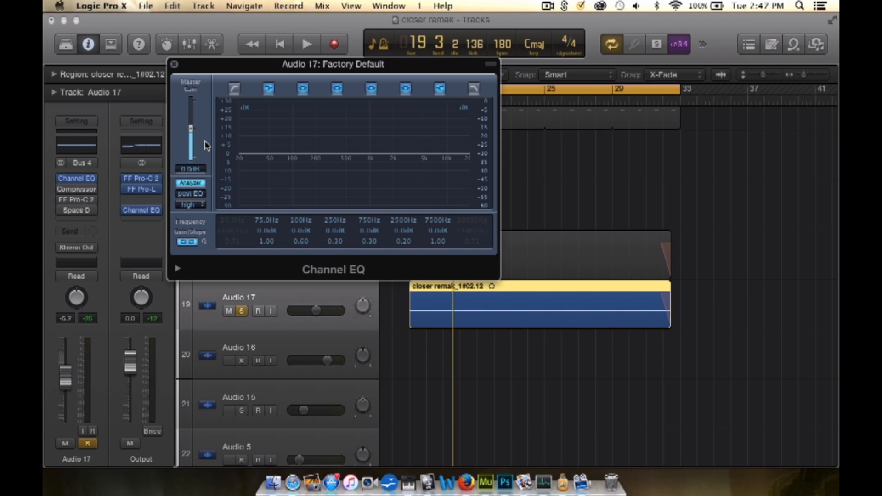
{"action": "left_click", "coordinate": [530, 352]}
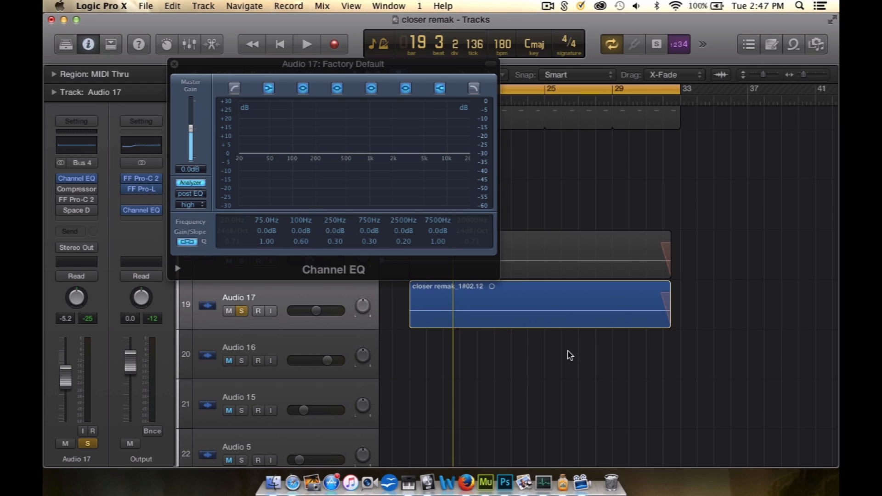
{"action": "left_click", "coordinate": [541, 316]}
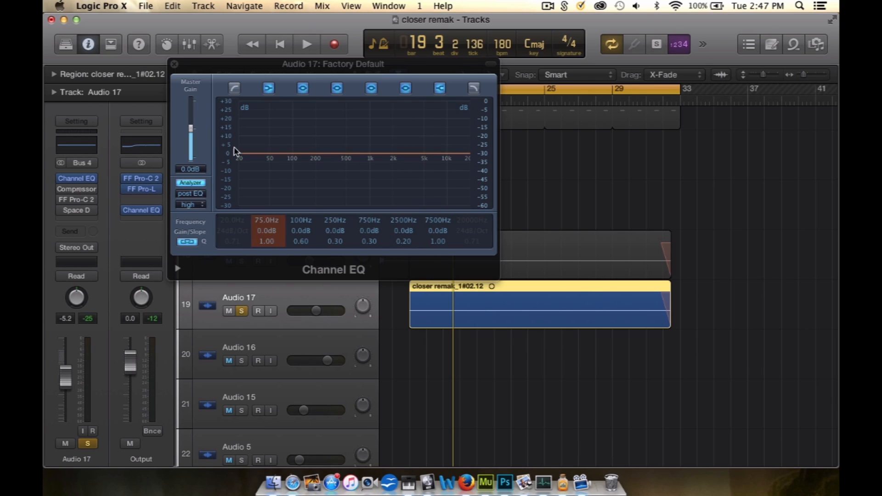
- Enable the Channel EQ's low cut on Audio 17 at 160 Hz with a 48 dB/Oct slope, and audition it
{"action": "left_click", "coordinate": [234, 87]}
{"action": "left_click_drag", "start_coordinate": [242, 160], "coordinate": [315, 164]}
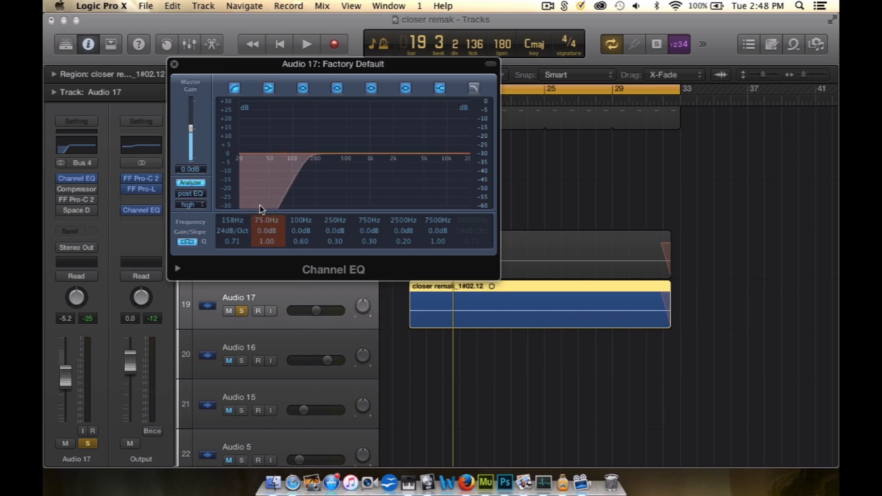
{"action": "left_click_drag", "start_coordinate": [242, 219], "coordinate": [244, 223]}
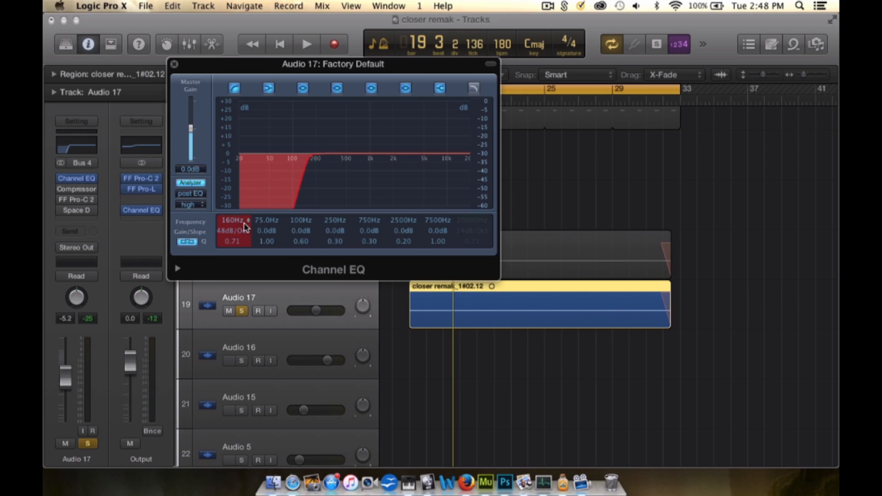
{"action": "key", "text": "space"}
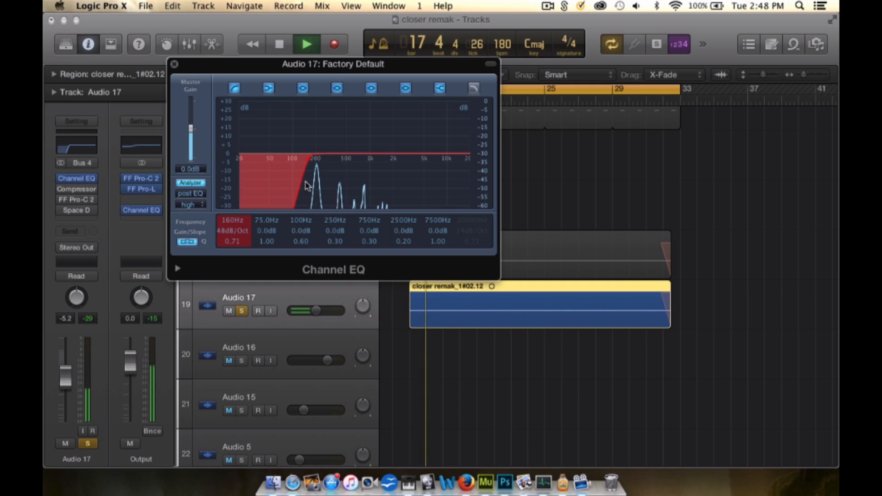
{"action": "key", "text": "space"}
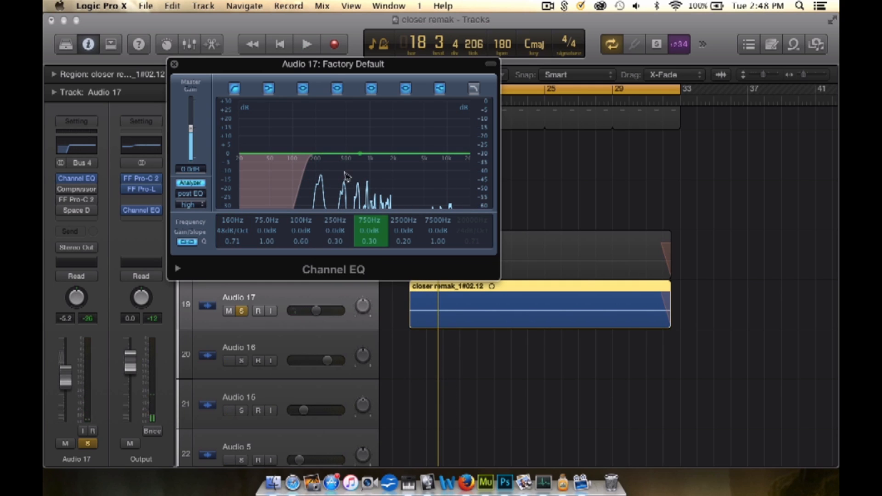
- Try the low cut at 850 Hz and play the track to hear the effect
{"action": "left_click_drag", "start_coordinate": [306, 188], "coordinate": [365, 182]}
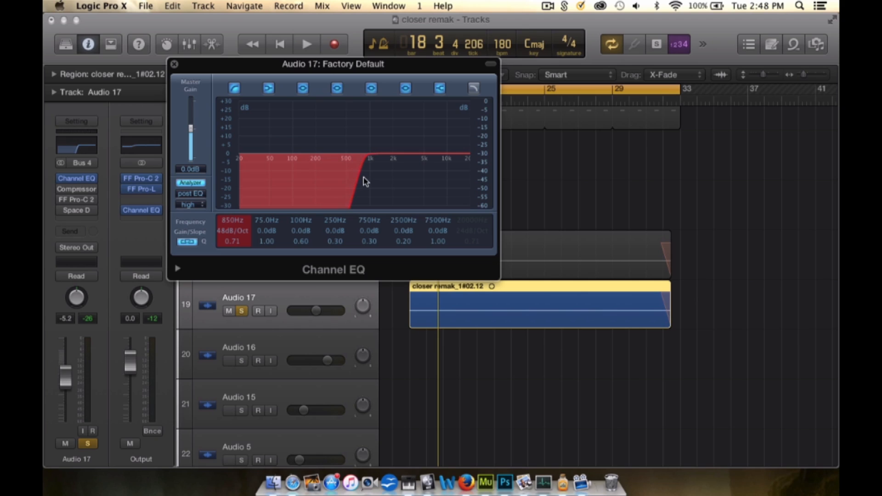
{"action": "key", "text": "space"}
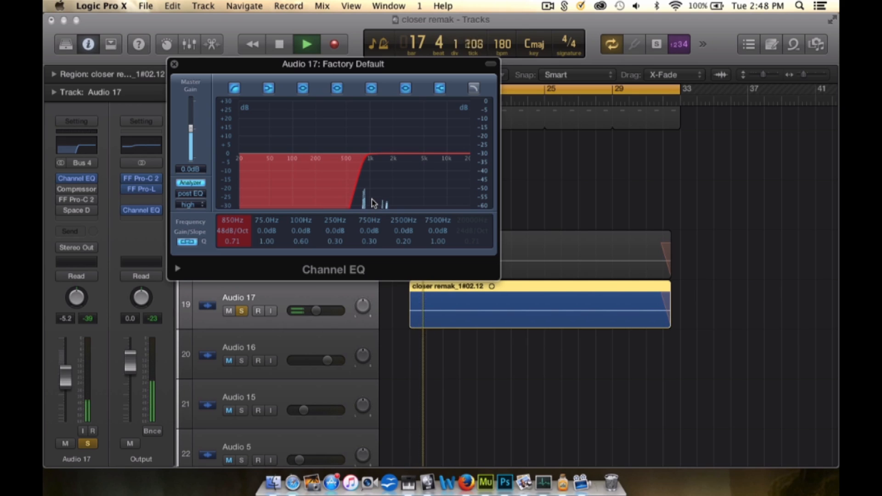
{"action": "key", "text": "space"}
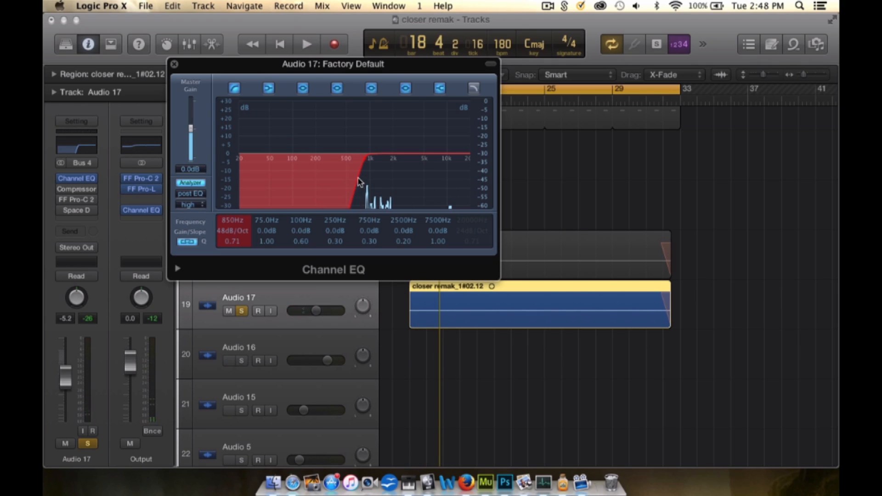
- Lower the low cut frequency to 160 Hz and play the track again
{"action": "left_click_drag", "start_coordinate": [359, 183], "coordinate": [316, 175]}
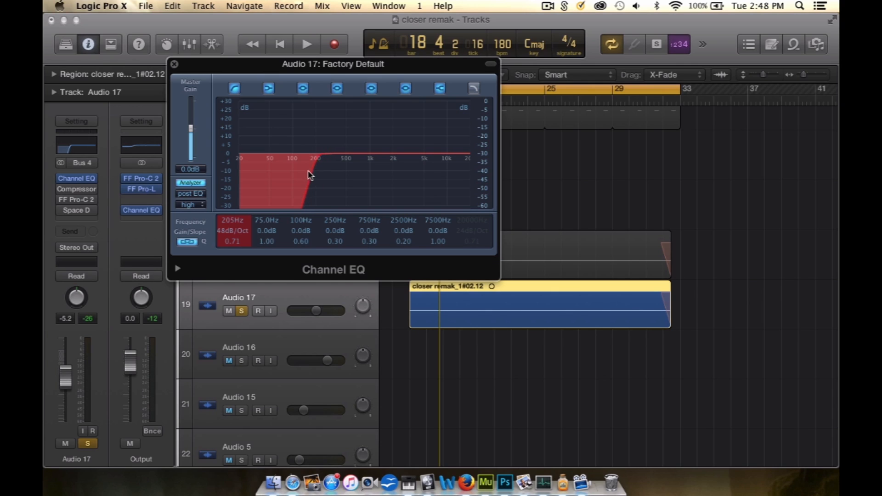
{"action": "left_click_drag", "start_coordinate": [301, 175], "coordinate": [294, 173]}
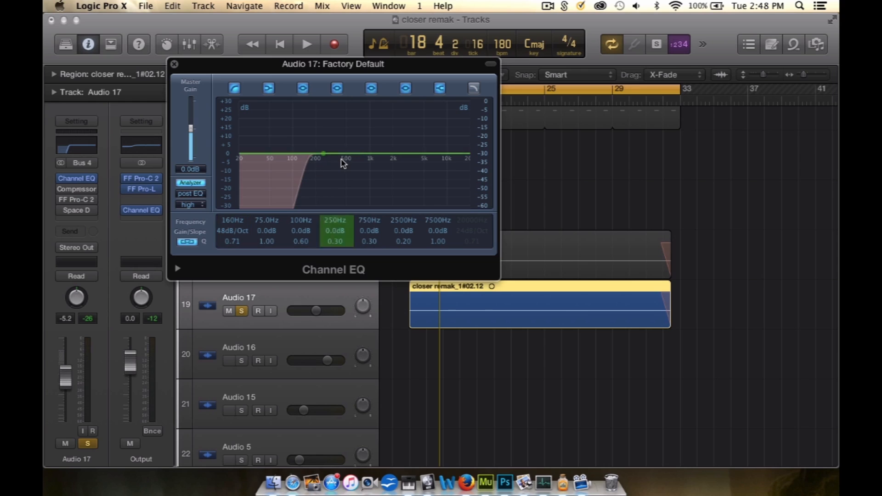
{"action": "key", "text": "space"}
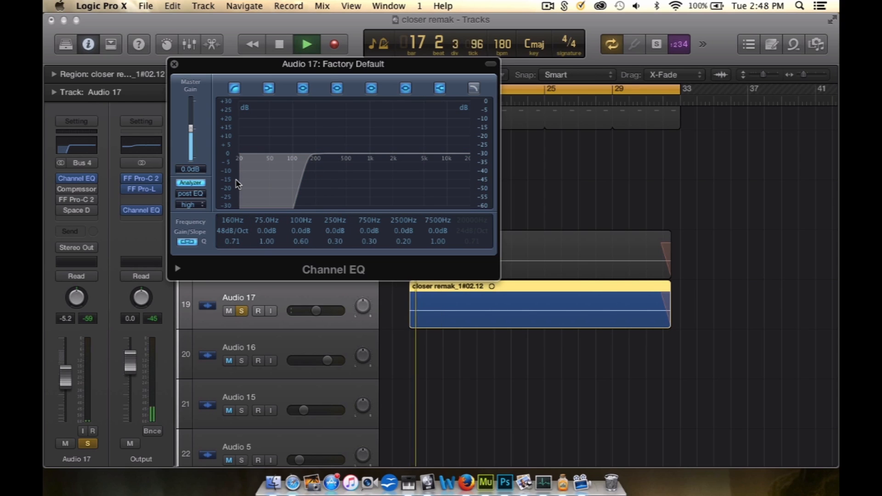
{"action": "key", "text": "space"}
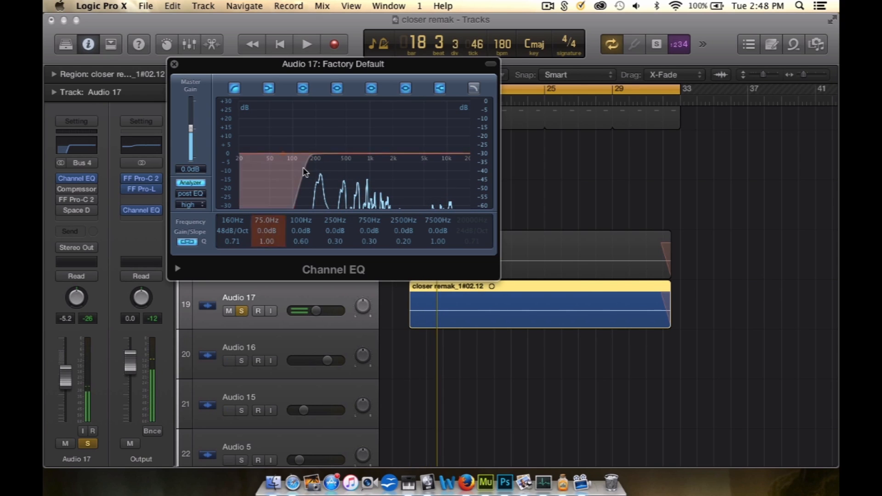
- Cut the low-mid band by 4.5 dB at 285 Hz and boost the high shelf by 13 dB at 3000 Hz with Q 0.53
{"action": "left_click_drag", "start_coordinate": [322, 162], "coordinate": [326, 168]}
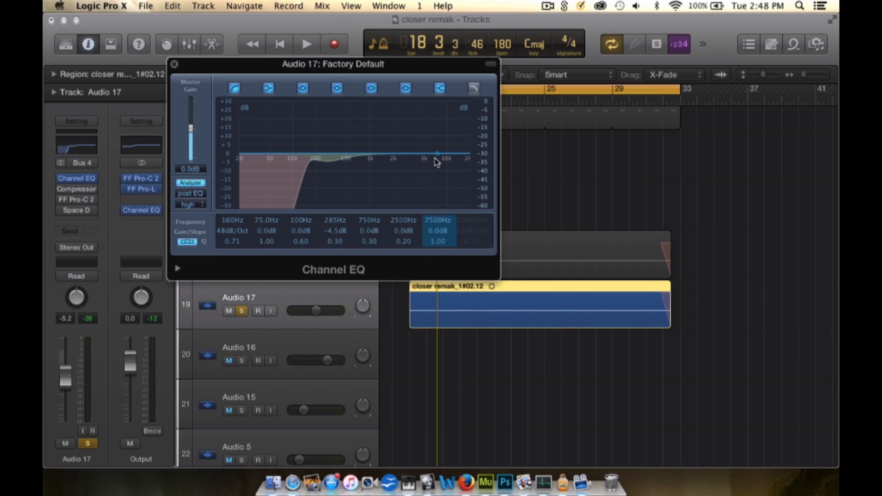
{"action": "key", "text": "space"}
{"action": "left_click_drag", "start_coordinate": [435, 162], "coordinate": [406, 130]}
{"action": "left_click_drag", "start_coordinate": [453, 248], "coordinate": [447, 250]}
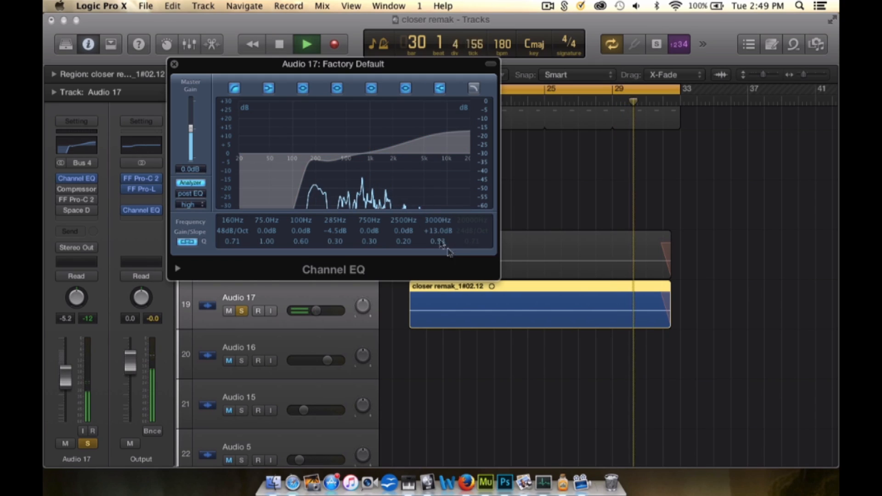
- Turn off the Channel EQ's analyzer, stop playback, and close the EQ window
{"action": "left_click", "coordinate": [199, 183]}
{"action": "key", "text": "space"}
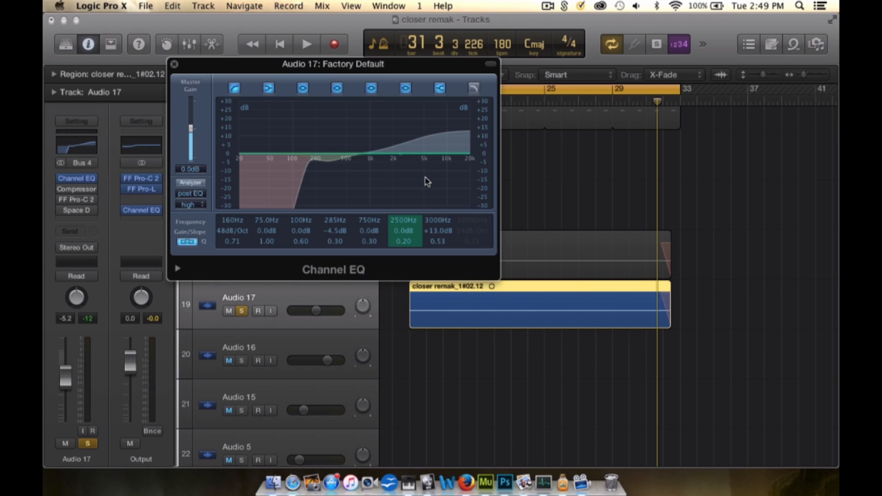
{"action": "left_click", "coordinate": [174, 65]}
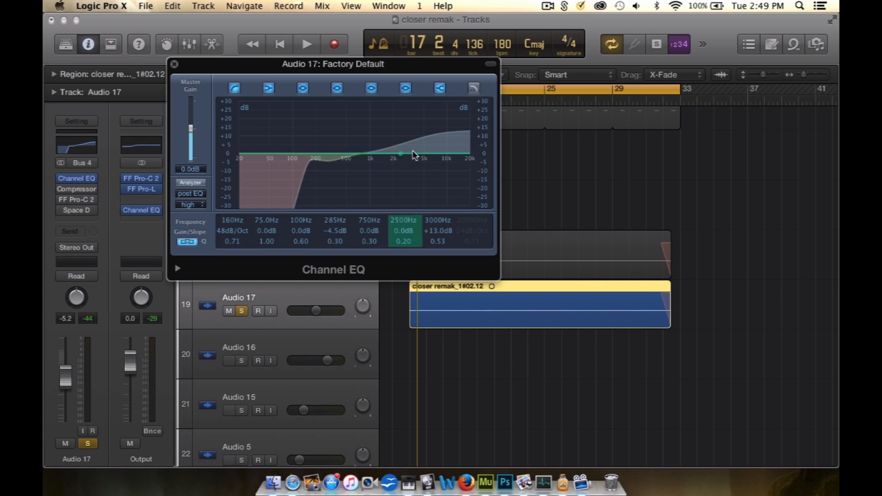
{"action": "left_click", "coordinate": [174, 65]}
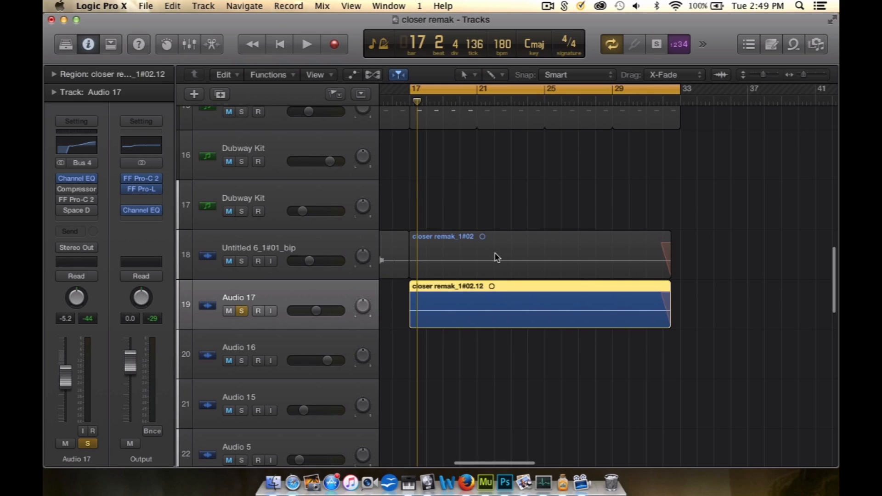
- Audition the equalized Audio 17 within the full mix and then soloed, with its Channel EQ open
{"action": "left_click", "coordinate": [241, 311]}
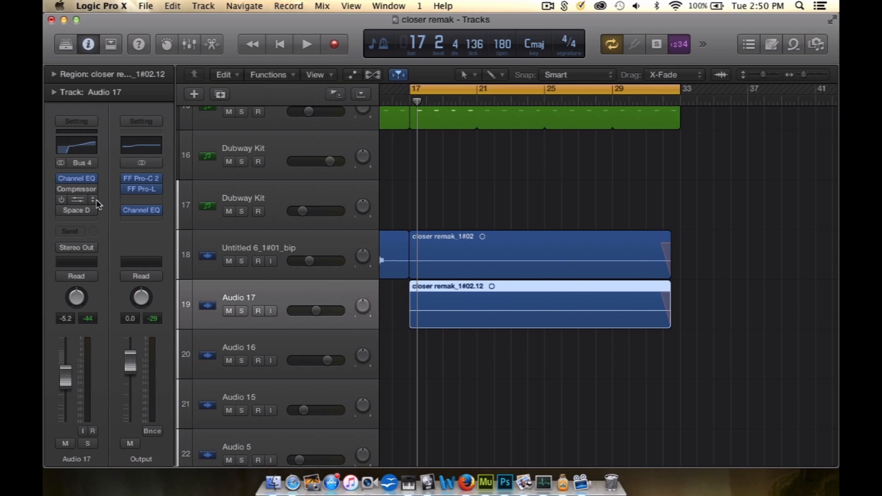
{"action": "left_click", "coordinate": [83, 178]}
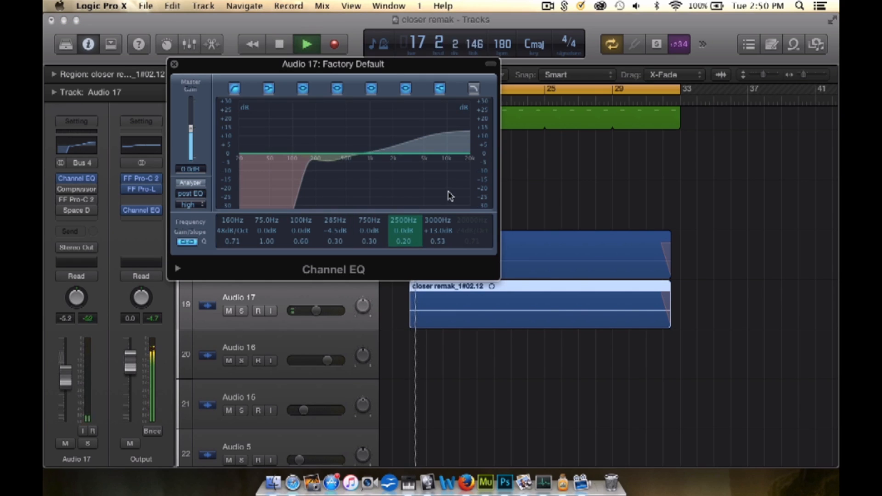
{"action": "left_click", "coordinate": [242, 311]}
{"action": "key", "text": "space"}
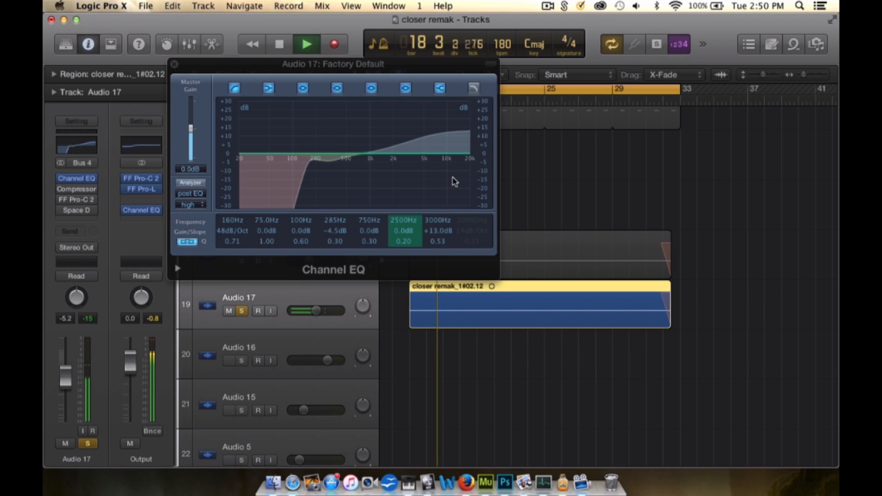
{"action": "key", "text": "space"}
- Play the soloed Audio 17 with the EQ analyzer on, then turn the analyzer off and close the Channel EQ
{"action": "left_click", "coordinate": [199, 182]}
{"action": "key", "text": "space"}
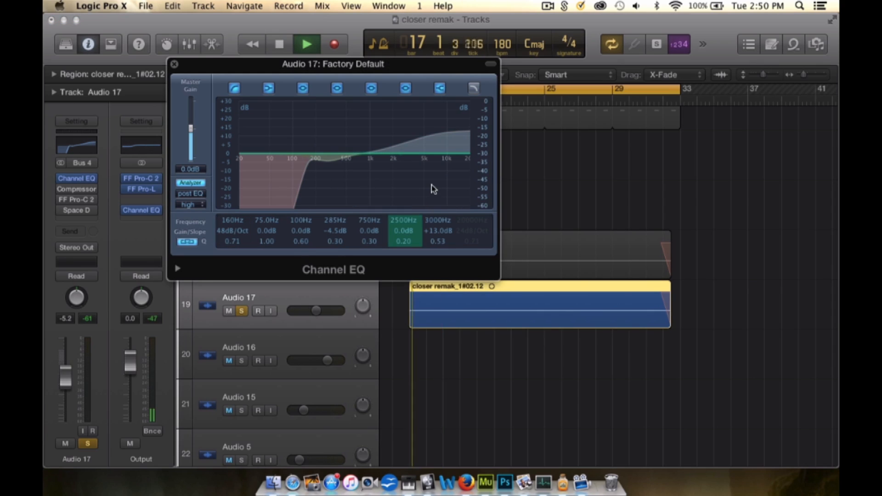
{"action": "key", "text": "space"}
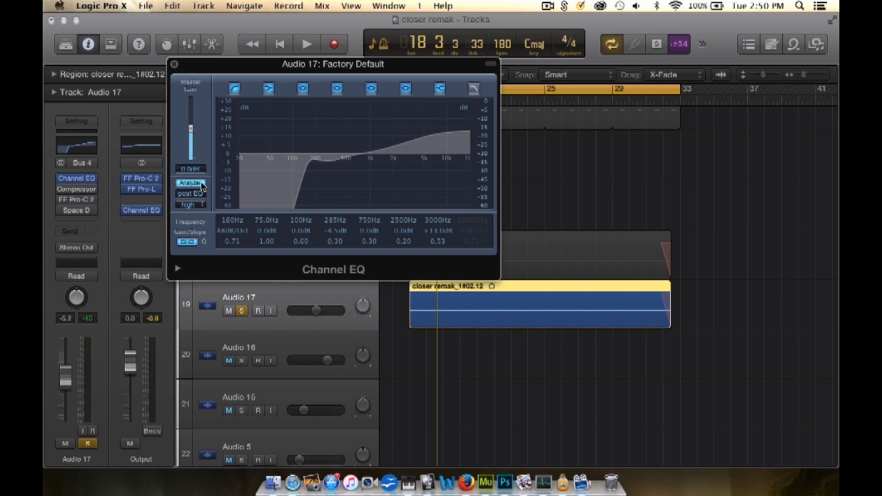
{"action": "left_click", "coordinate": [201, 183]}
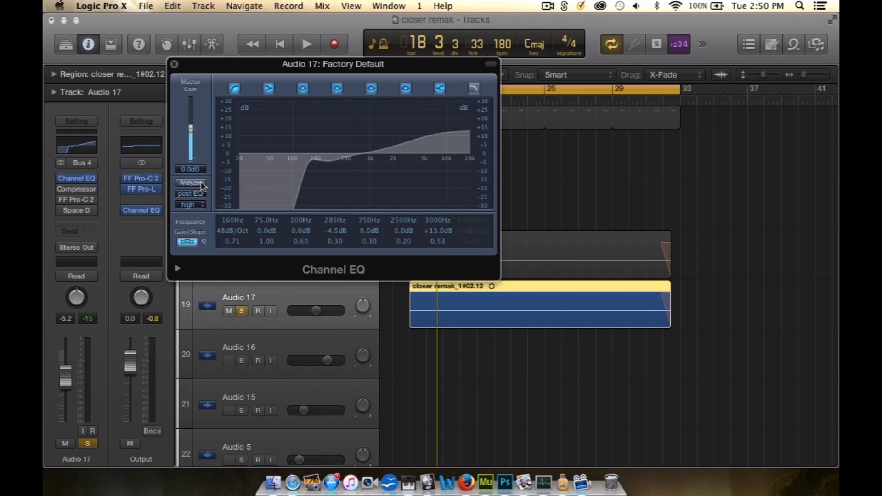
{"action": "left_click", "coordinate": [174, 65]}
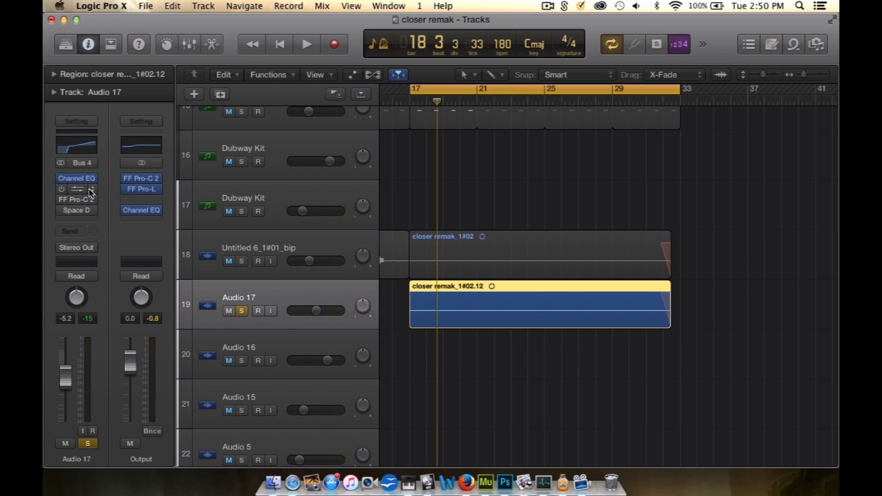
- Open the FF Pro-C 2 on Audio 17 and set its ratio to 1.00:1 and its threshold to 0 dB
{"action": "left_click", "coordinate": [73, 199]}
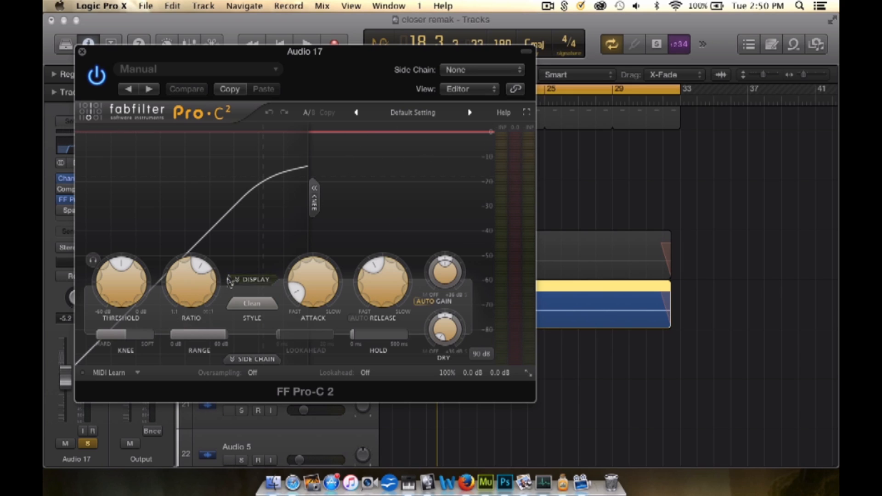
{"action": "left_click_drag", "start_coordinate": [197, 263], "coordinate": [117, 362]}
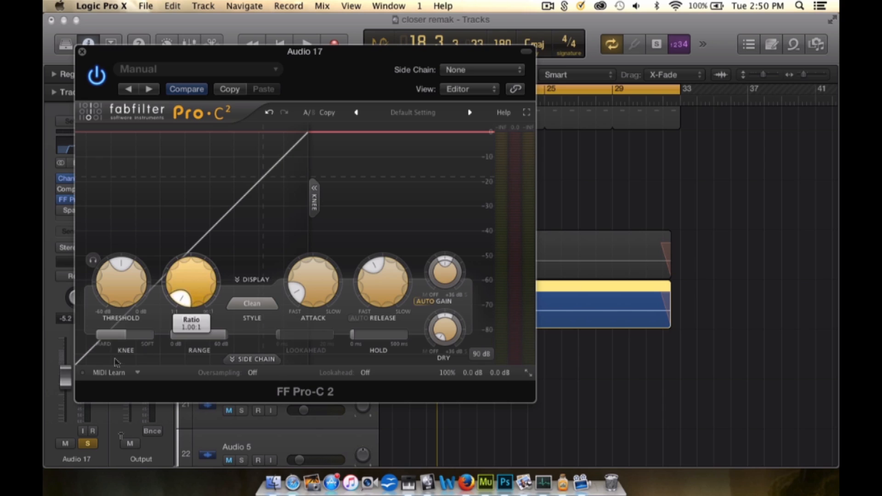
{"action": "left_click_drag", "start_coordinate": [117, 265], "coordinate": [164, 361]}
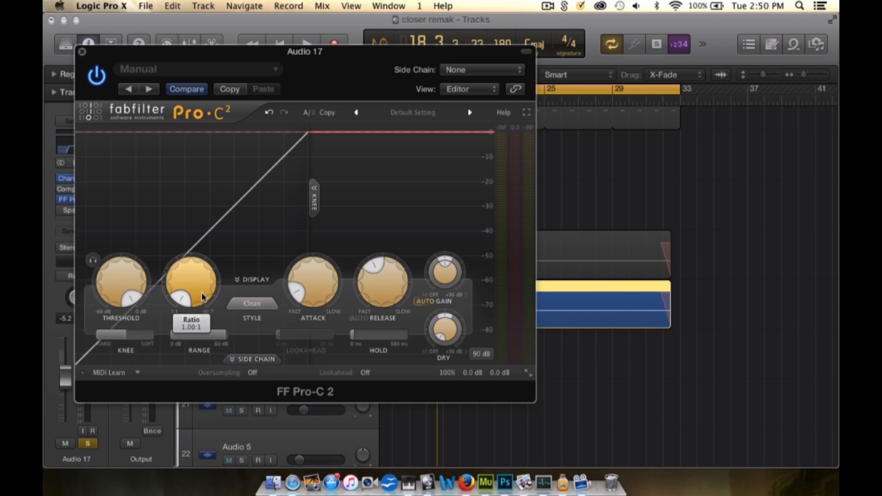
- Lengthen the FF Pro-C 2's attack slightly and shorten its release toward the fast end
{"action": "left_click_drag", "start_coordinate": [305, 292], "coordinate": [305, 271]}
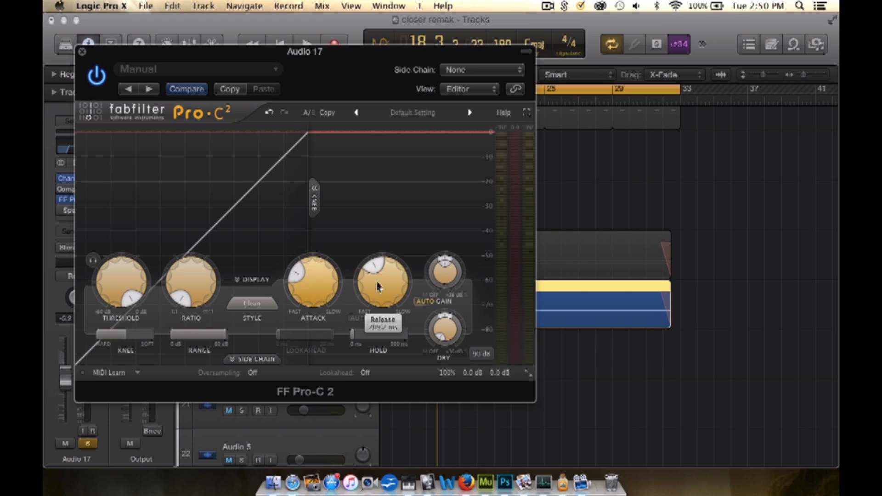
{"action": "left_click_drag", "start_coordinate": [378, 262], "coordinate": [371, 285]}
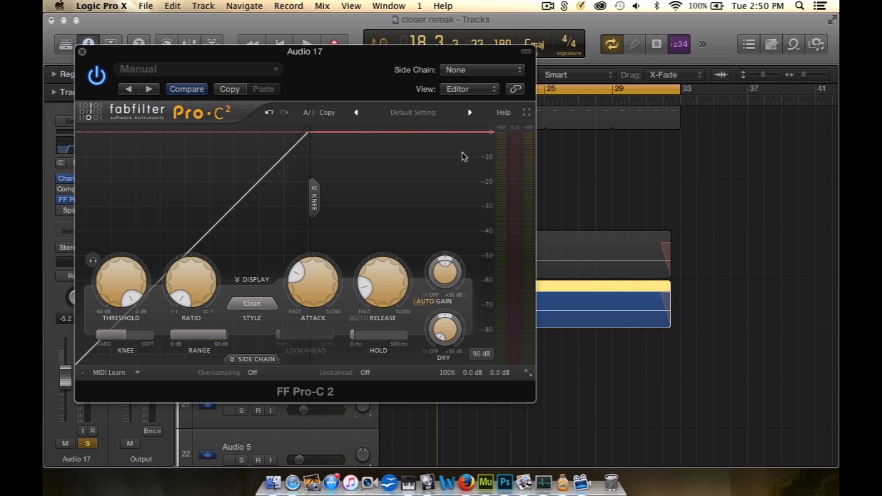
- Play the soloed Audio 17 in several passes to examine its peaks and average level on the uncompressed Pro-C 2 display
{"action": "key", "text": "space"}
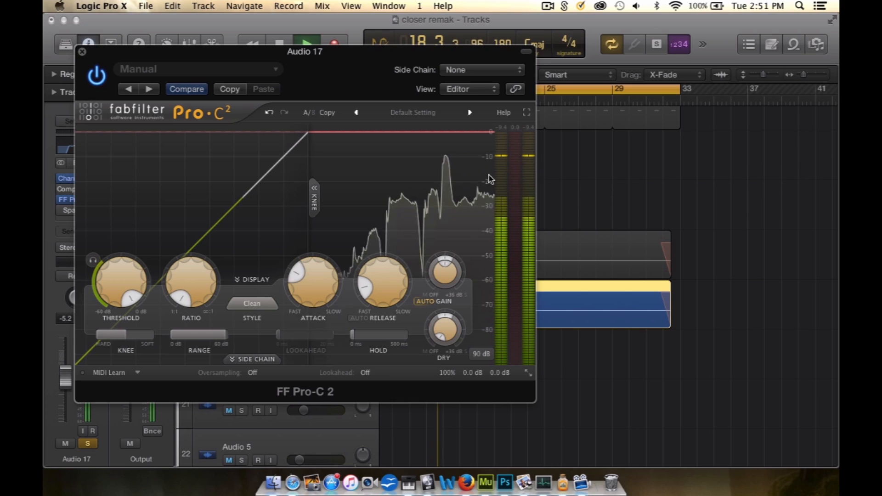
{"action": "key", "text": "space"}
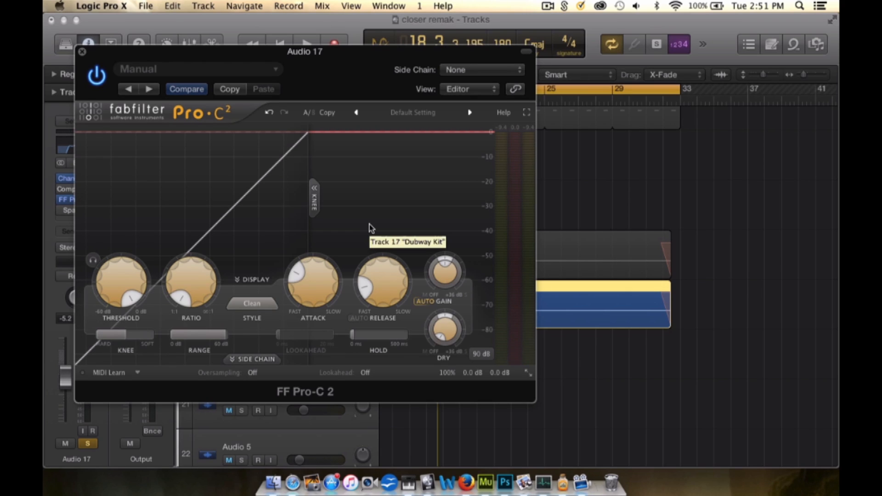
{"action": "key", "text": "space"}
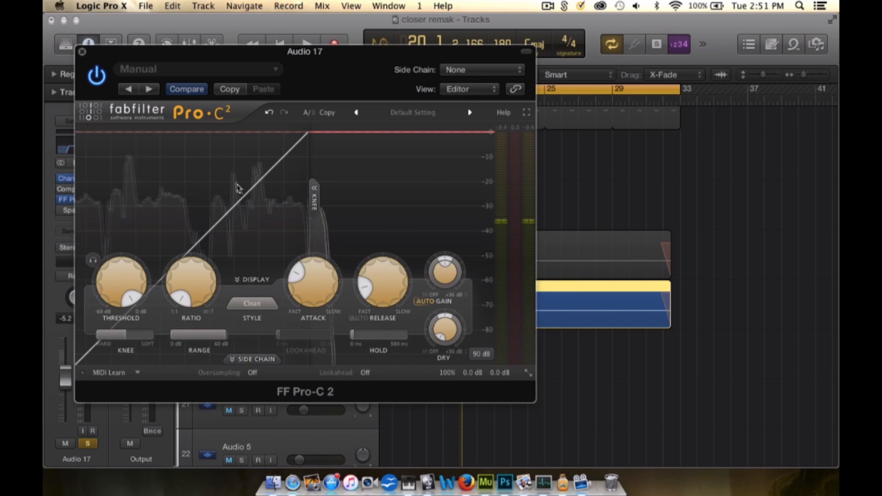
{"action": "key", "text": "space"}
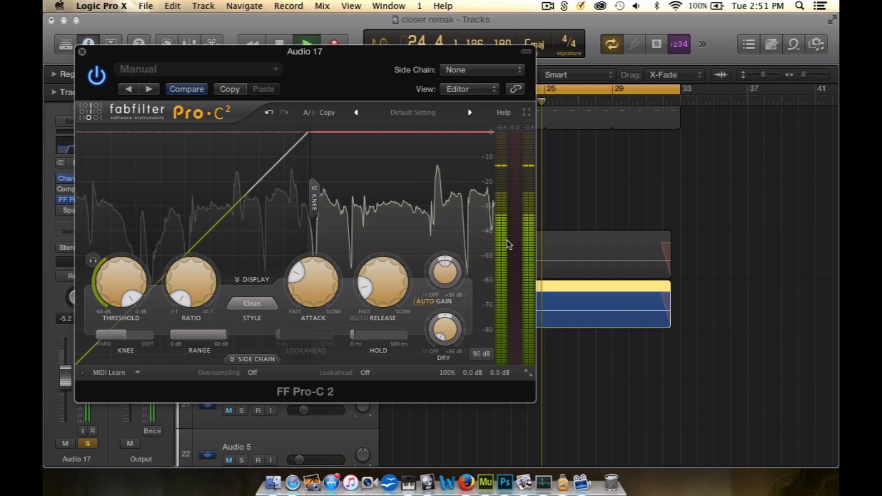
{"action": "mouse_move", "coordinate": [508, 244]}
{"action": "key", "text": "space"}
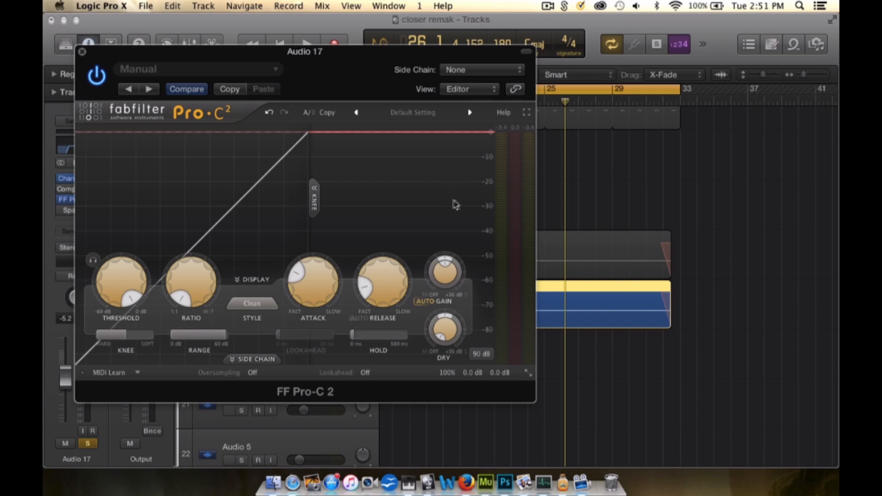
{"action": "key", "text": "space"}
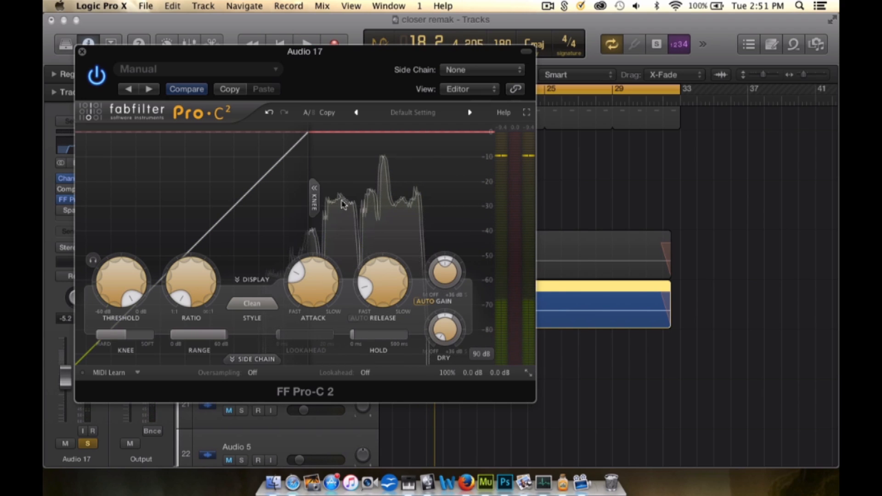
{"action": "key", "text": "space"}
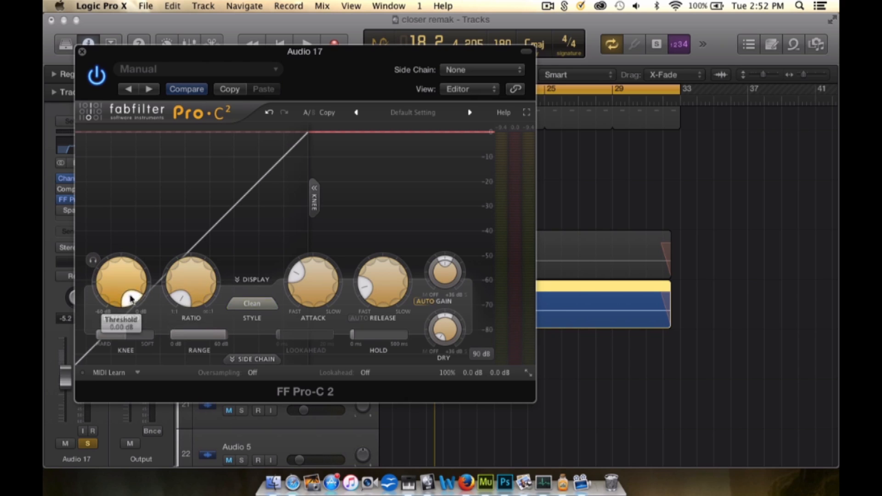
- Lower the compressor's threshold to about -26 dB, fine-tuning it against the signal level during playback
{"action": "left_click", "coordinate": [93, 260]}
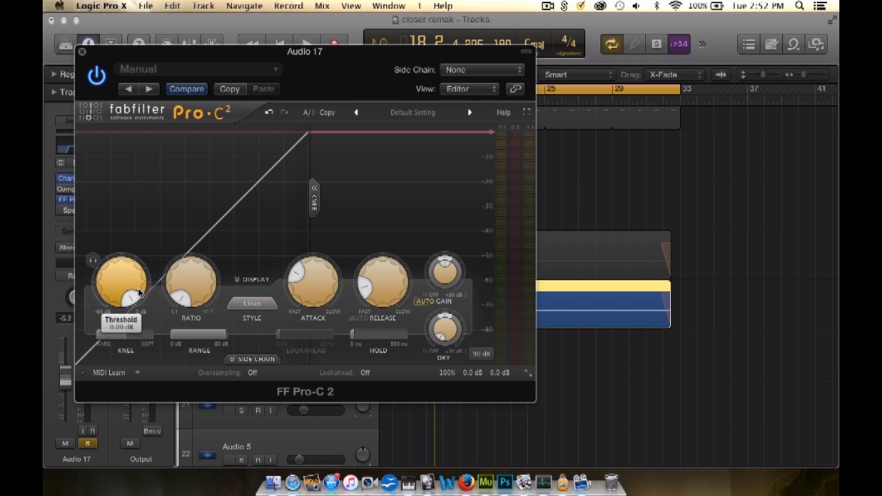
{"action": "left_click_drag", "start_coordinate": [122, 283], "coordinate": [192, 225]}
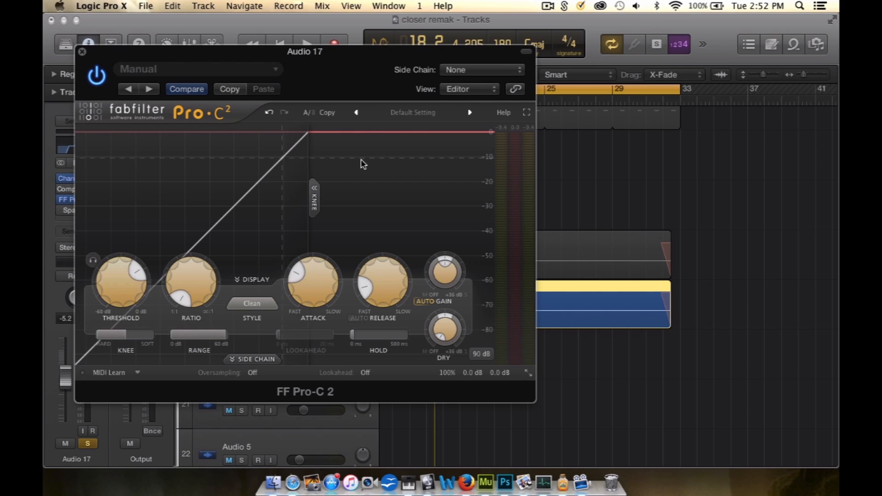
{"action": "mouse_move", "coordinate": [136, 267]}
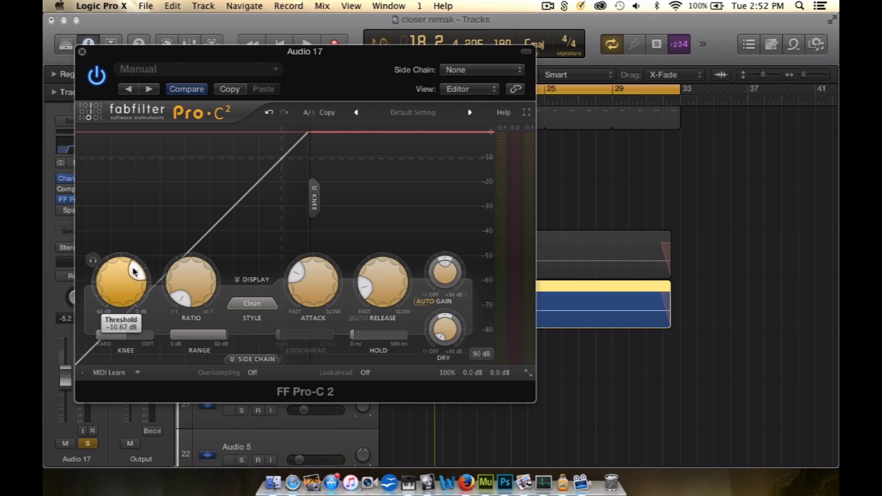
{"action": "mouse_move", "coordinate": [106, 271]}
{"action": "left_mouse_down"}
{"action": "mouse_move", "coordinate": [116, 280]}
{"action": "mouse_move", "coordinate": [114, 271]}
{"action": "left_mouse_up"}
{"action": "key", "text": "space"}
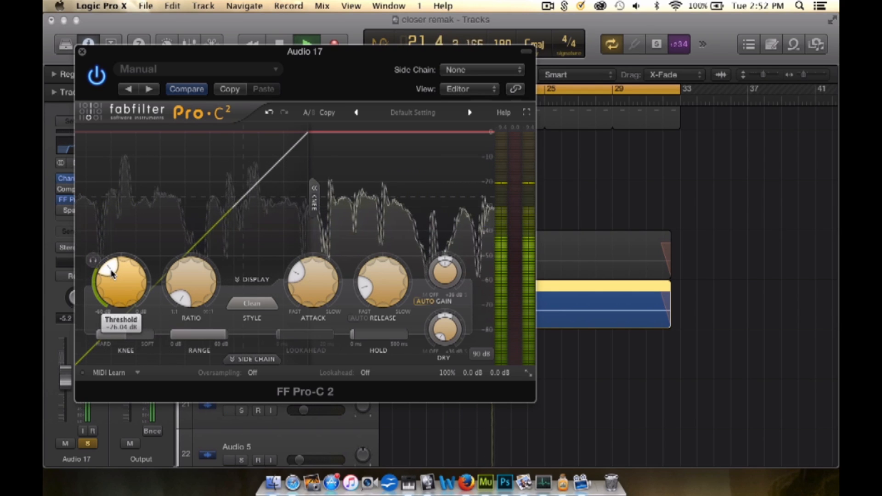
{"action": "left_click_drag", "start_coordinate": [112, 271], "coordinate": [108, 270]}
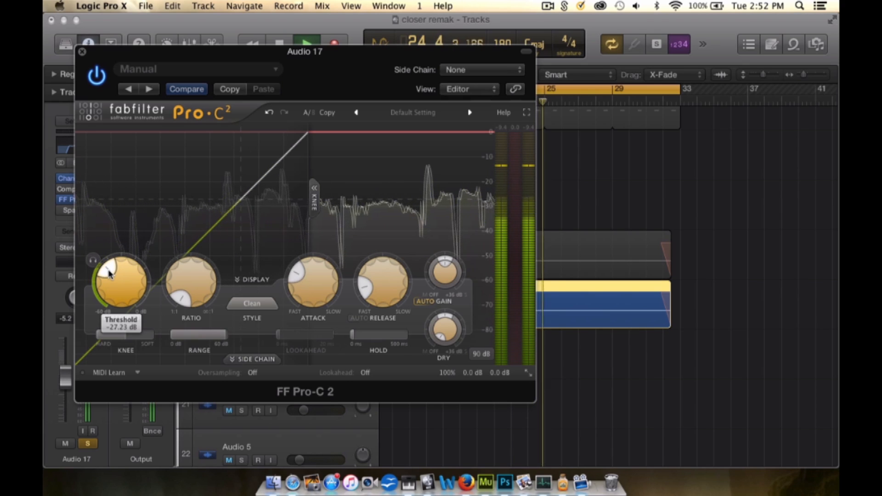
{"action": "left_click_drag", "start_coordinate": [109, 272], "coordinate": [111, 274]}
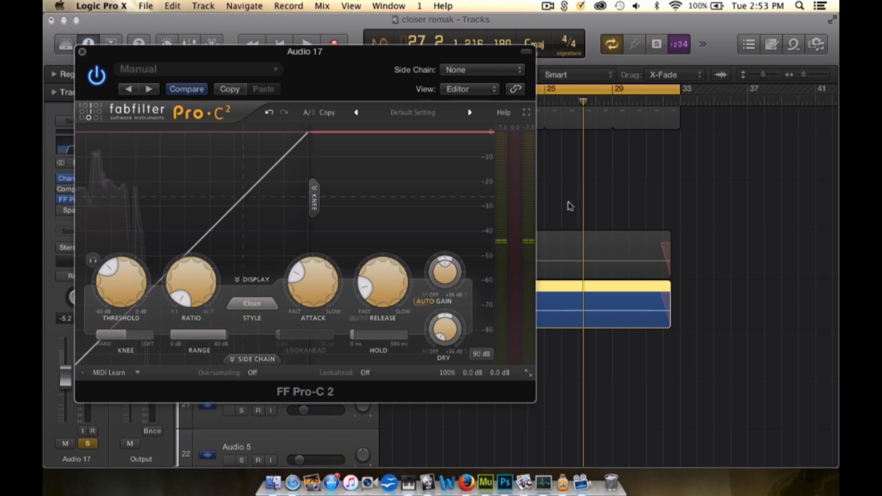
- Raise the compressor's ratio well above 1:1 and soften its knee for a more gradual curve
{"action": "left_click_drag", "start_coordinate": [187, 295], "coordinate": [223, 250]}
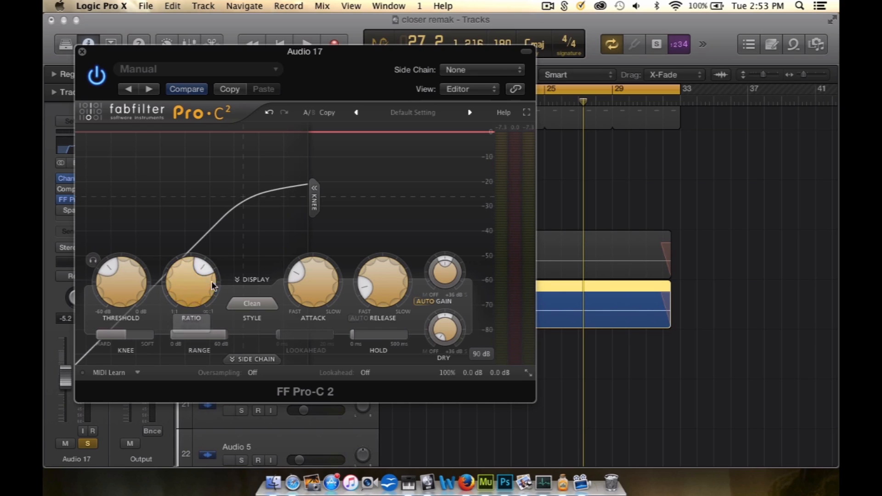
{"action": "mouse_move", "coordinate": [129, 334]}
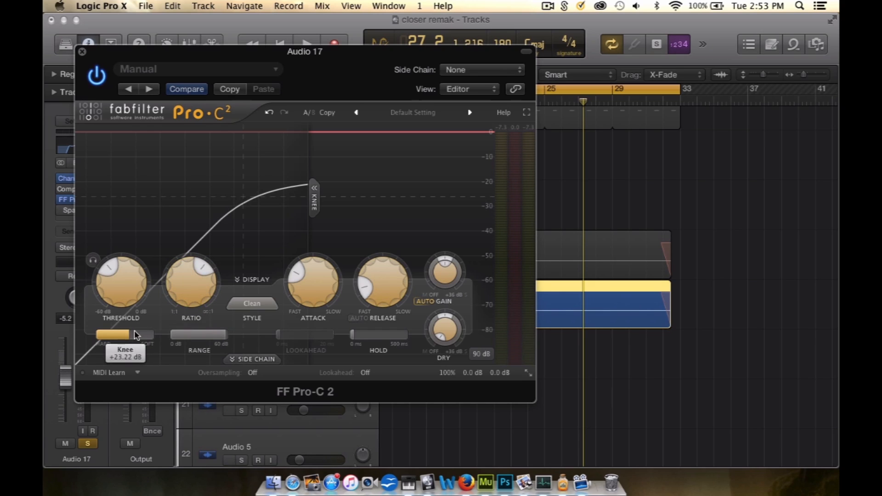
{"action": "left_click_drag", "start_coordinate": [160, 336], "coordinate": [136, 334]}
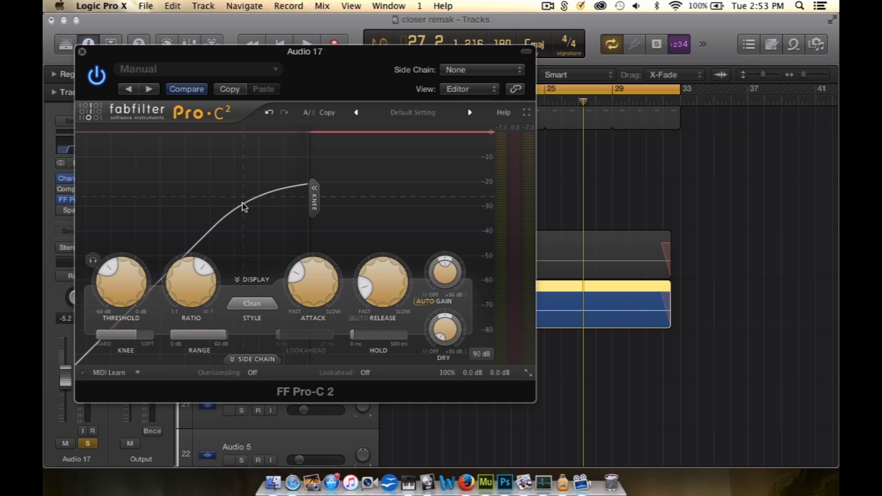
{"action": "mouse_move", "coordinate": [135, 334]}
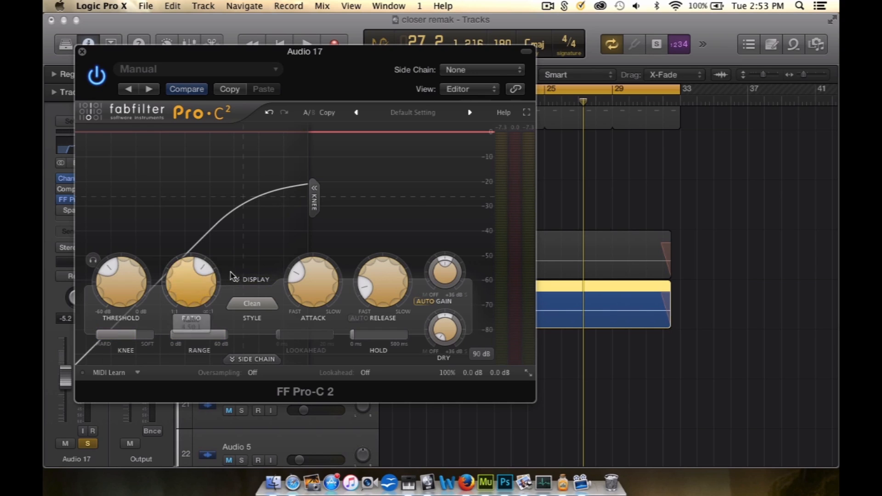
- Try lower compression ratios such as 3.59:1, then set the ratio to 5.63:1
{"action": "mouse_move", "coordinate": [203, 267]}
{"action": "left_mouse_down"}
{"action": "mouse_move", "coordinate": [195, 265]}
{"action": "mouse_move", "coordinate": [222, 274]}
{"action": "mouse_move", "coordinate": [206, 266]}
{"action": "left_mouse_up"}
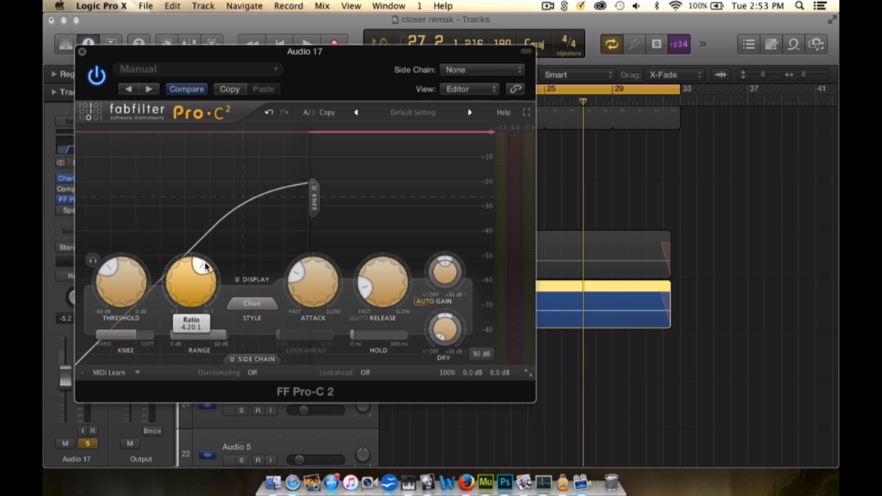
{"action": "left_click_drag", "start_coordinate": [202, 268], "coordinate": [221, 276]}
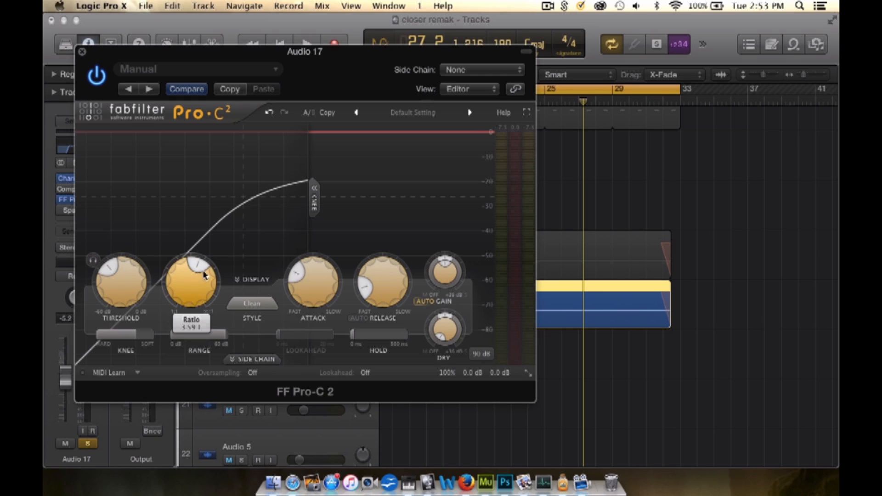
{"action": "mouse_move", "coordinate": [204, 270]}
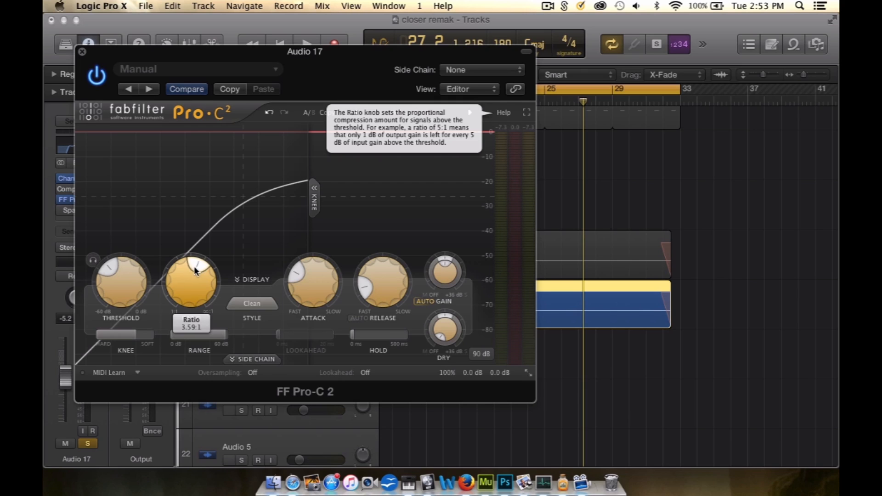
{"action": "left_click_drag", "start_coordinate": [196, 269], "coordinate": [206, 274]}
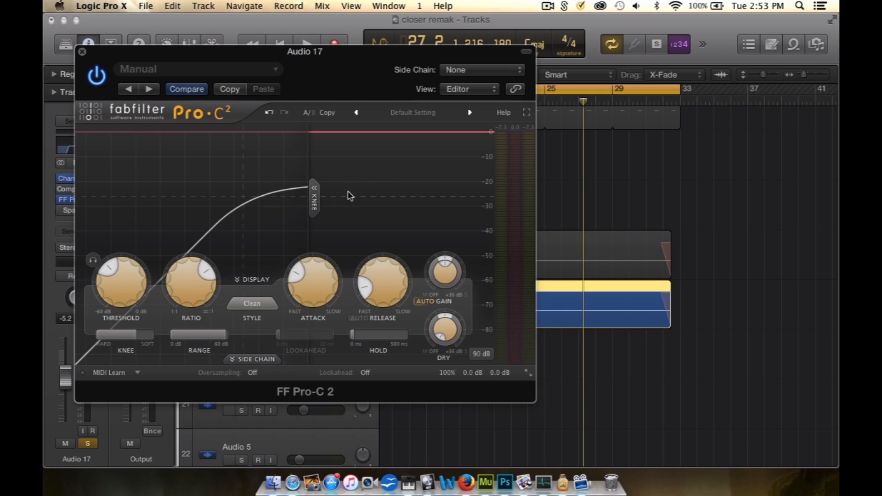
- Play Audio 17 through the compressor to check its gain reduction, then lower the threshold to about -29 dB
{"action": "key", "text": "space"}
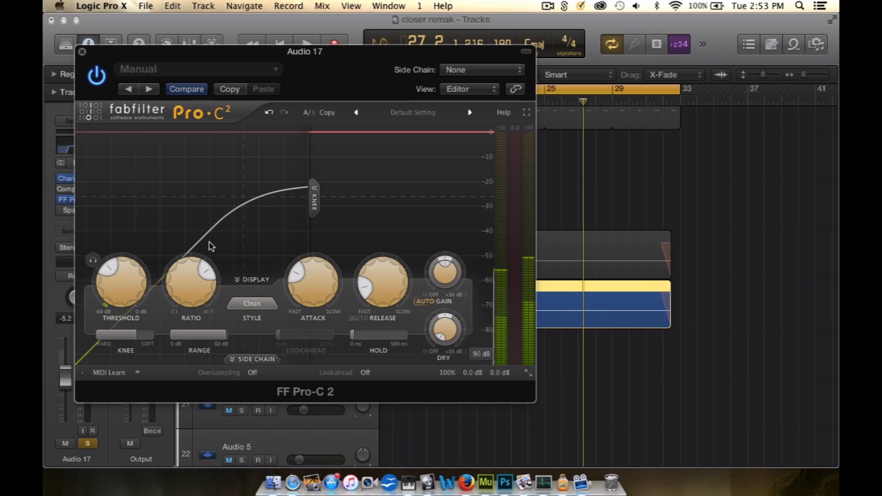
{"action": "mouse_move", "coordinate": [210, 271]}
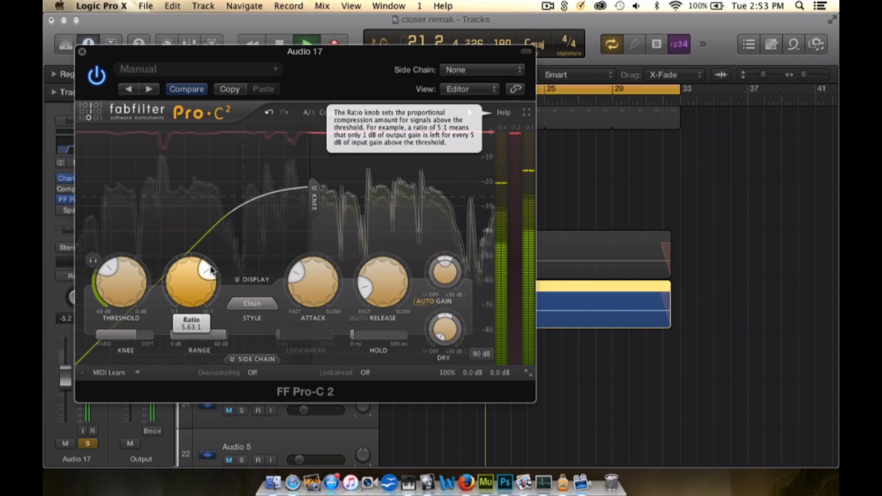
{"action": "mouse_move", "coordinate": [144, 340]}
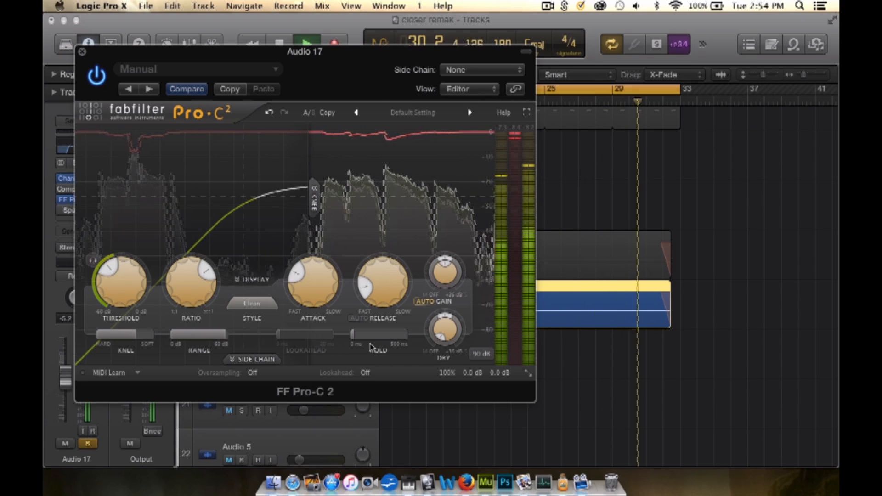
{"action": "key", "text": "space"}
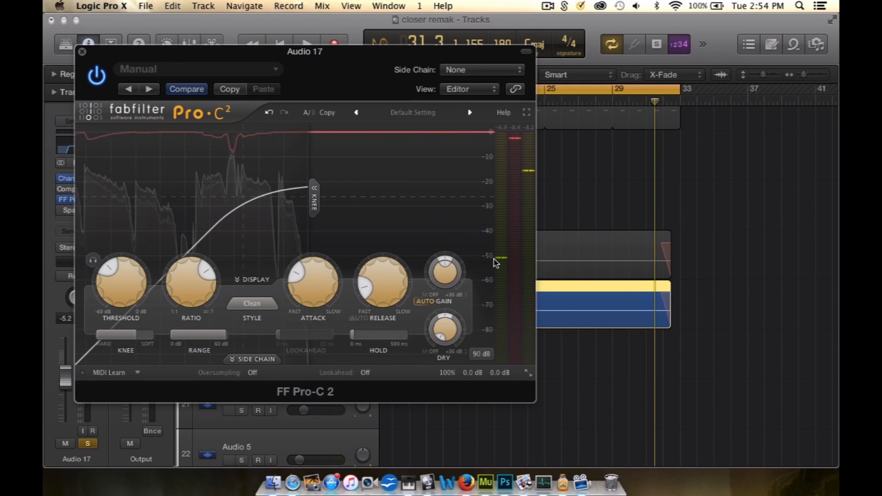
{"action": "left_click_drag", "start_coordinate": [112, 270], "coordinate": [108, 276]}
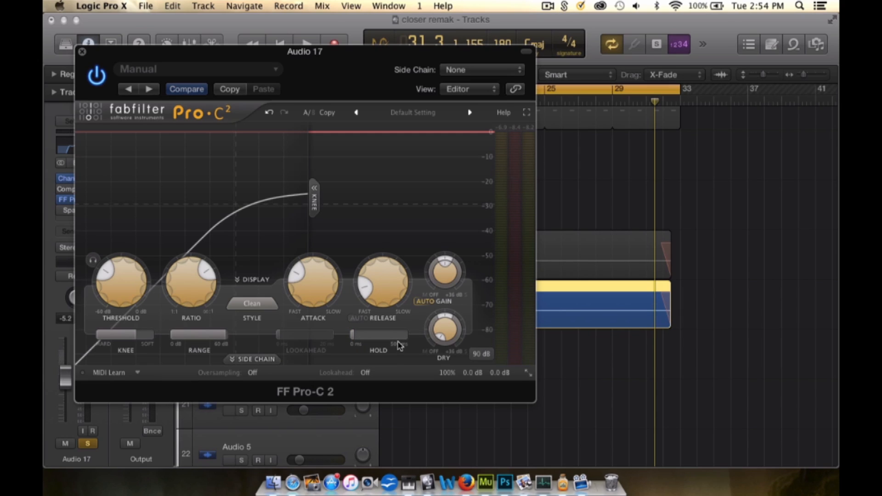
- Play Audio 17 with the threshold's audition monitoring on to hear which parts trigger the compressor
{"action": "mouse_move", "coordinate": [386, 338]}
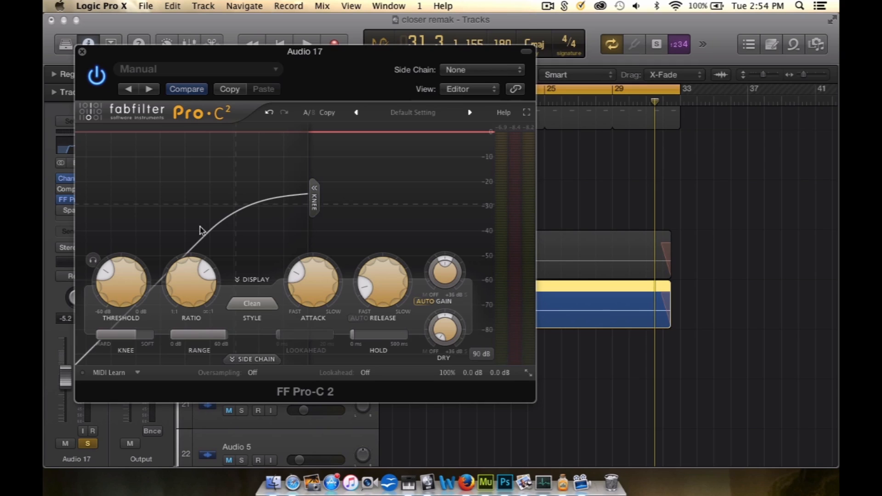
{"action": "left_click", "coordinate": [96, 262]}
{"action": "key", "text": "space"}
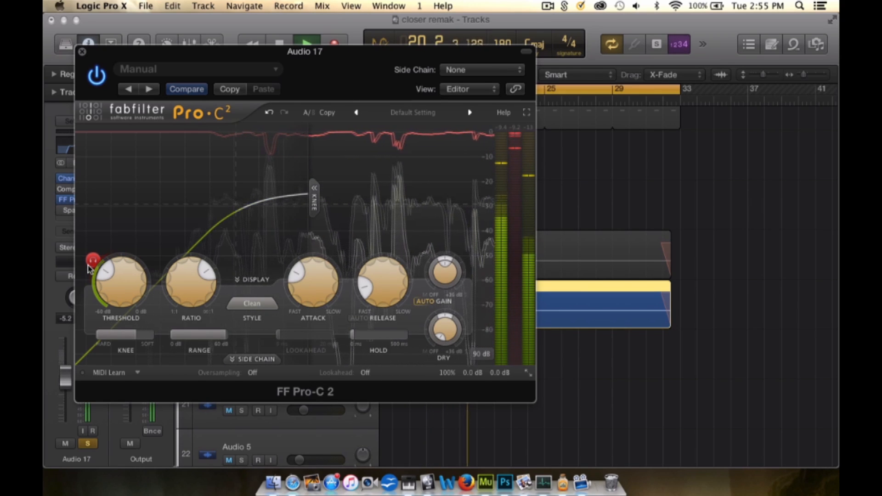
{"action": "mouse_move", "coordinate": [115, 271]}
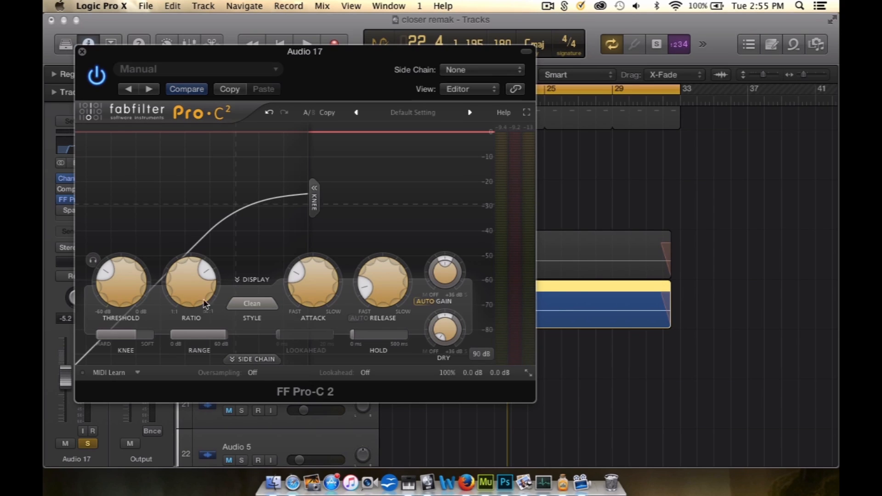
- Close the FF Pro-C 2 and open Audio 17's Space Designer, moved clear of the channel strip, for a brief playback
{"action": "left_click", "coordinate": [82, 52]}
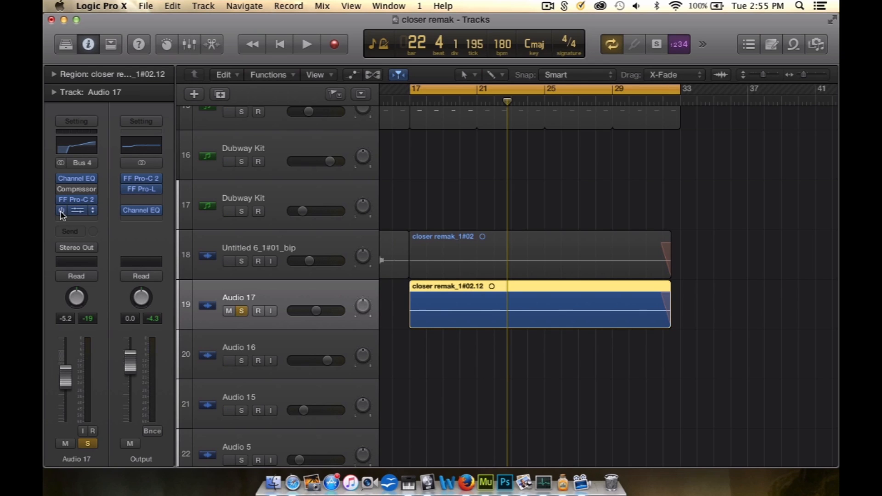
{"action": "left_click", "coordinate": [82, 213]}
{"action": "left_click_drag", "start_coordinate": [217, 57], "coordinate": [279, 56]}
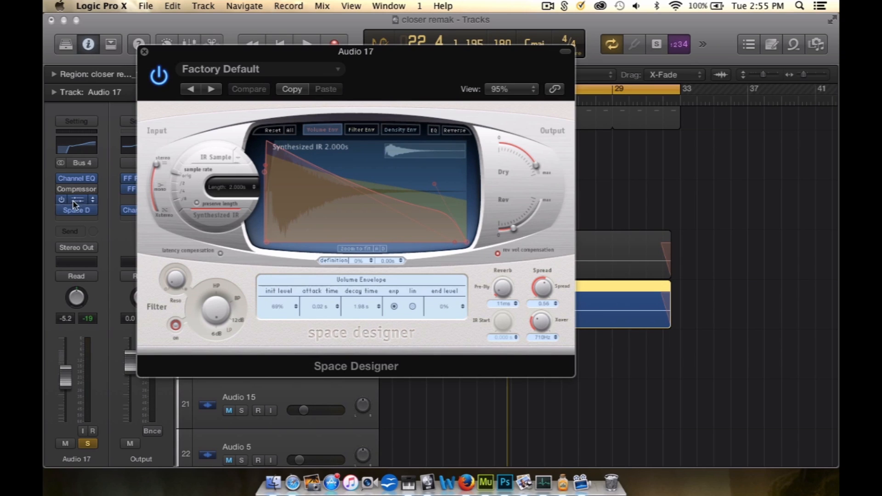
{"action": "left_click_drag", "start_coordinate": [346, 54], "coordinate": [394, 54]}
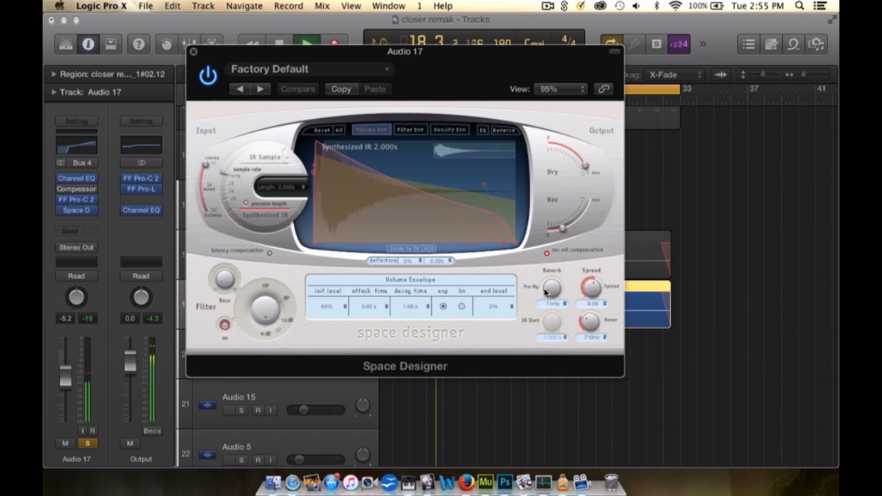
{"action": "key", "text": "space"}
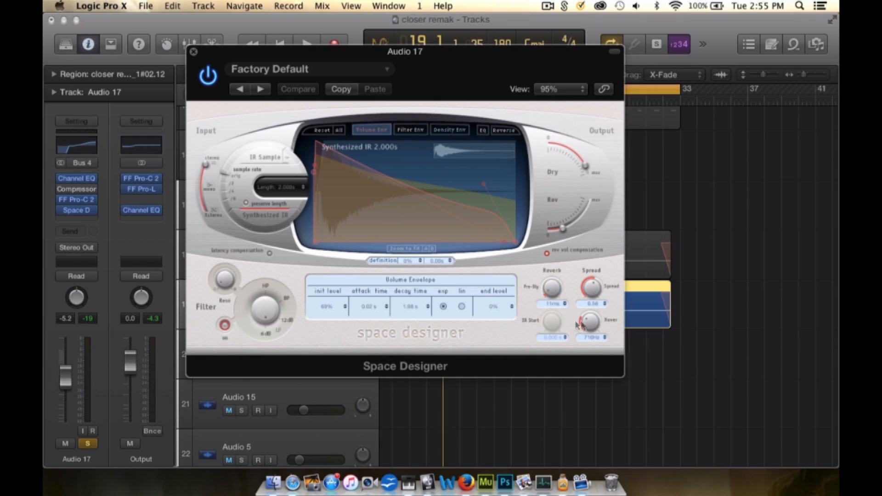
- Try about 1000 Hz for Space Designer's spread crossover frequency, then set it to its maximum
{"action": "left_click_drag", "start_coordinate": [593, 327], "coordinate": [594, 309]}
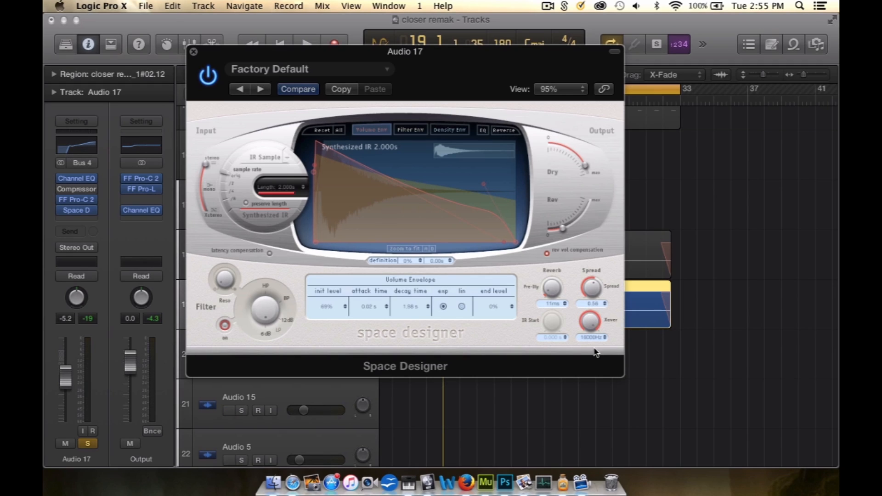
{"action": "left_click_drag", "start_coordinate": [591, 316], "coordinate": [576, 373]}
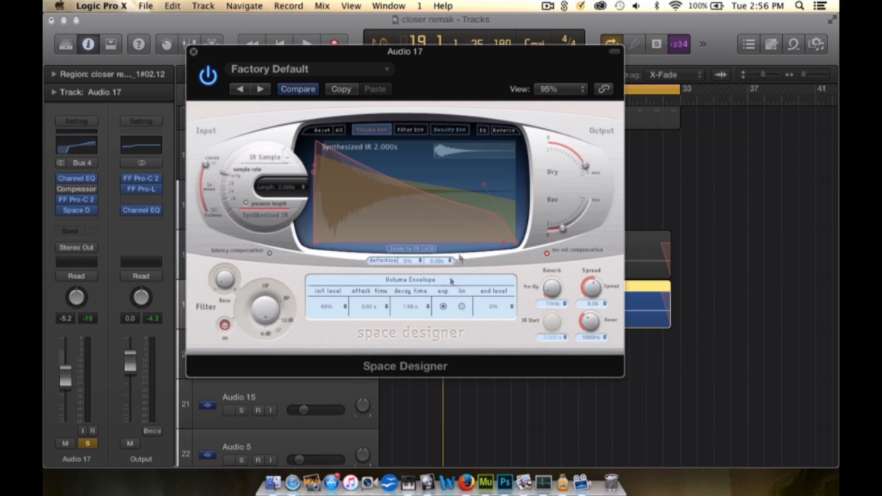
{"action": "left_click_drag", "start_coordinate": [587, 325], "coordinate": [587, 283]}
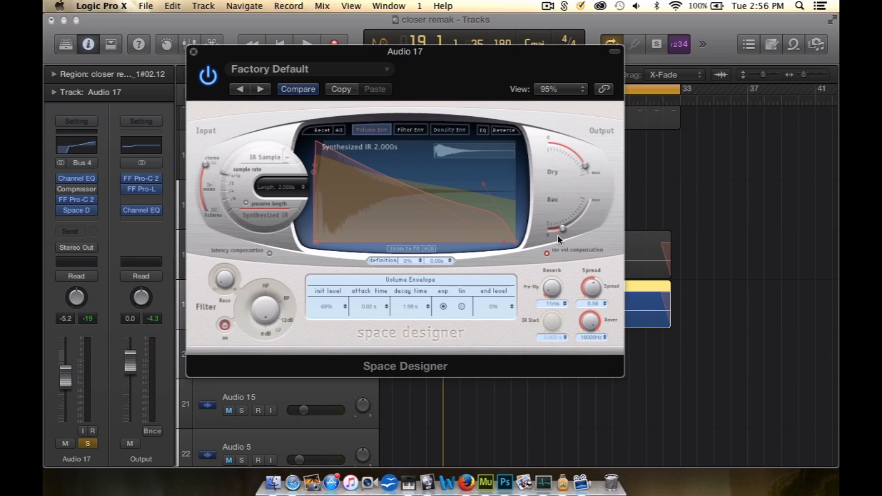
- Lower Space Designer's reverb output level slightly and play Audio 17 to hear the new mix
{"action": "left_click_drag", "start_coordinate": [559, 229], "coordinate": [552, 231]}
{"action": "key", "text": "space"}
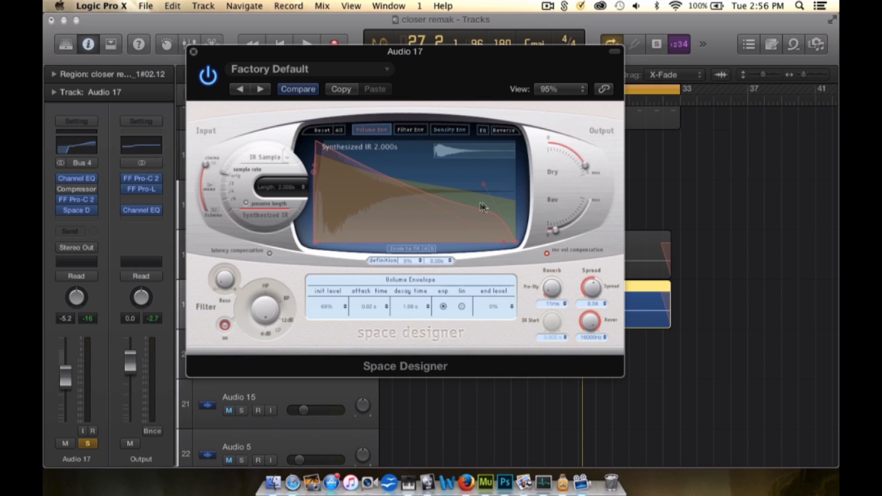
{"action": "mouse_move", "coordinate": [557, 232]}
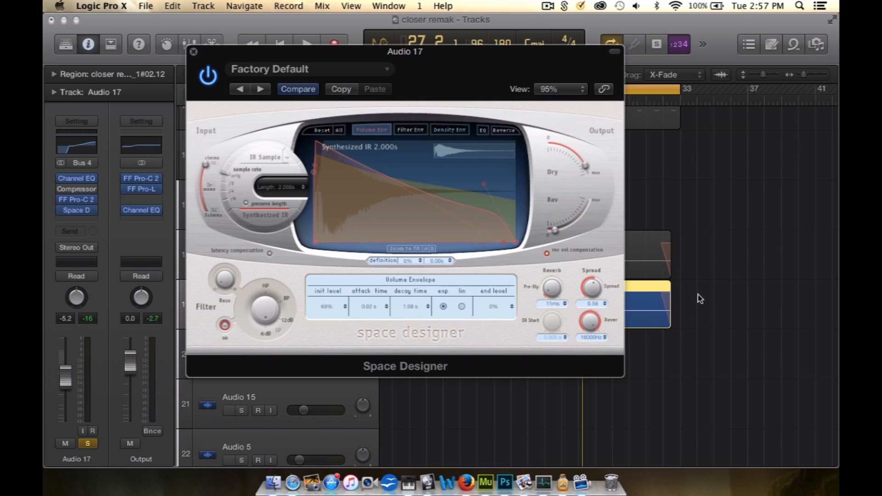
{"action": "left_click", "coordinate": [551, 5]}
{"action": "left_click", "coordinate": [716, 326]}
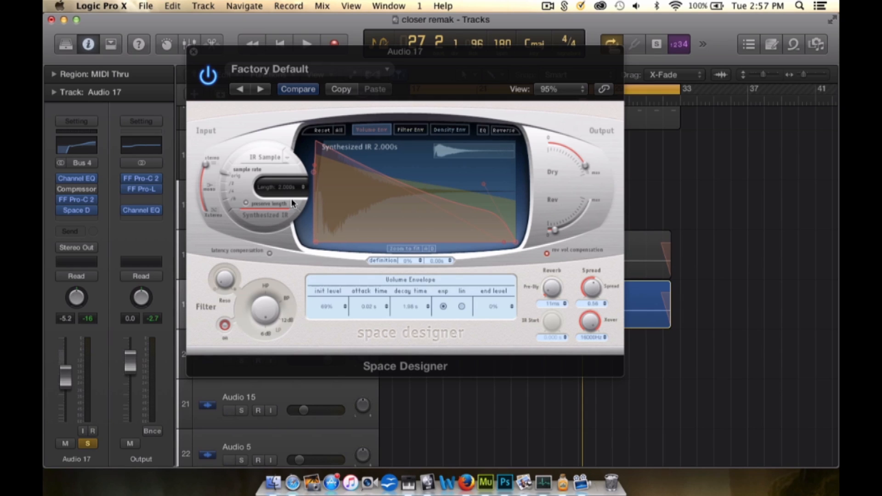
{"action": "left_click", "coordinate": [557, 233]}
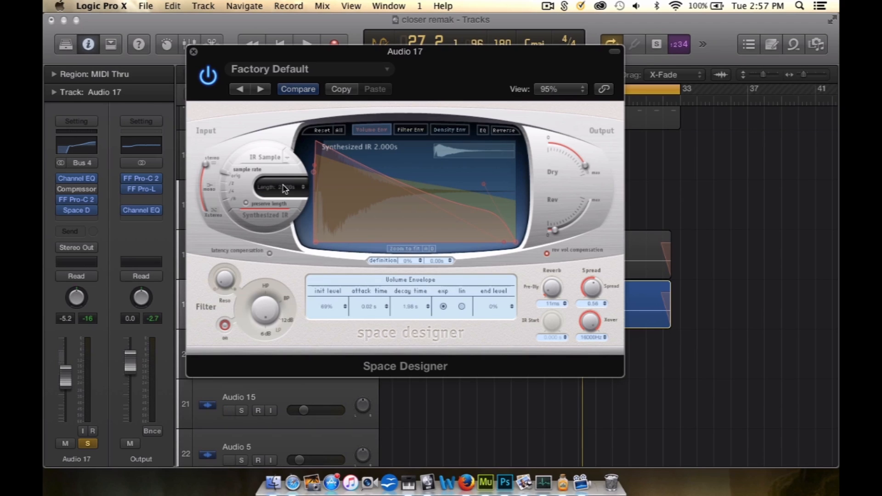
- Shorten the synthesized impulse response to 1.800 s and start playback of Audio 17
{"action": "mouse_move", "coordinate": [293, 200]}
{"action": "left_mouse_down"}
{"action": "mouse_move", "coordinate": [294, 182]}
{"action": "mouse_move", "coordinate": [295, 191]}
{"action": "left_mouse_up"}
{"action": "left_click_drag", "start_coordinate": [293, 195], "coordinate": [293, 191]}
{"action": "key", "text": "space"}
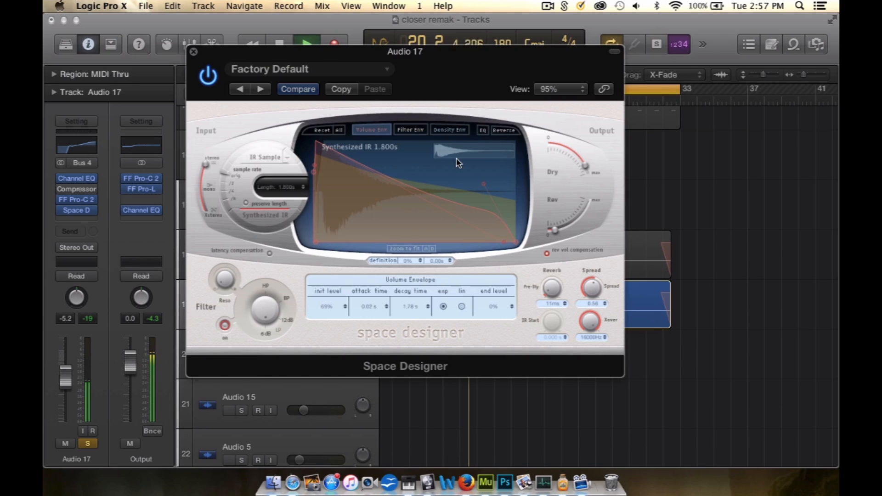
- Enable a peak band in the reverb's EQ at 400 Hz with a gain of -3.5 dB and a Q of 2.50
{"action": "left_click", "coordinate": [483, 131]}
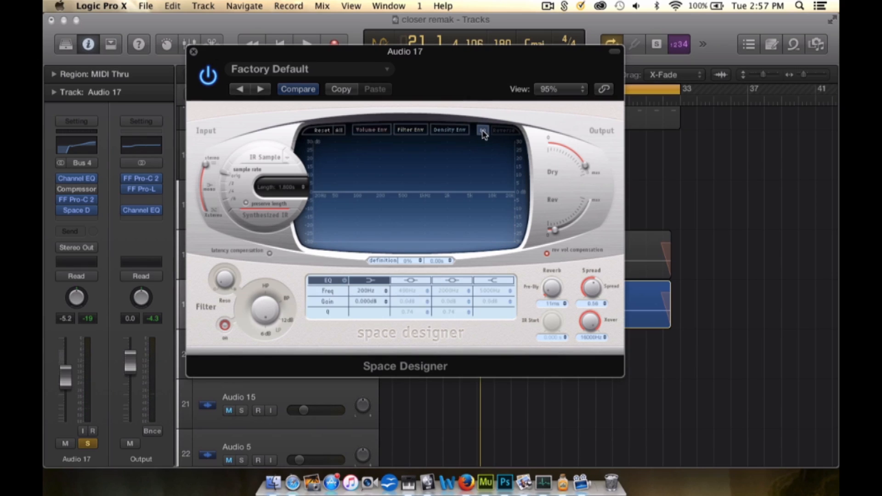
{"action": "left_click", "coordinate": [410, 280]}
{"action": "mouse_move", "coordinate": [405, 198]}
{"action": "left_mouse_down"}
{"action": "mouse_move", "coordinate": [408, 206]}
{"action": "mouse_move", "coordinate": [404, 197]}
{"action": "left_mouse_up"}
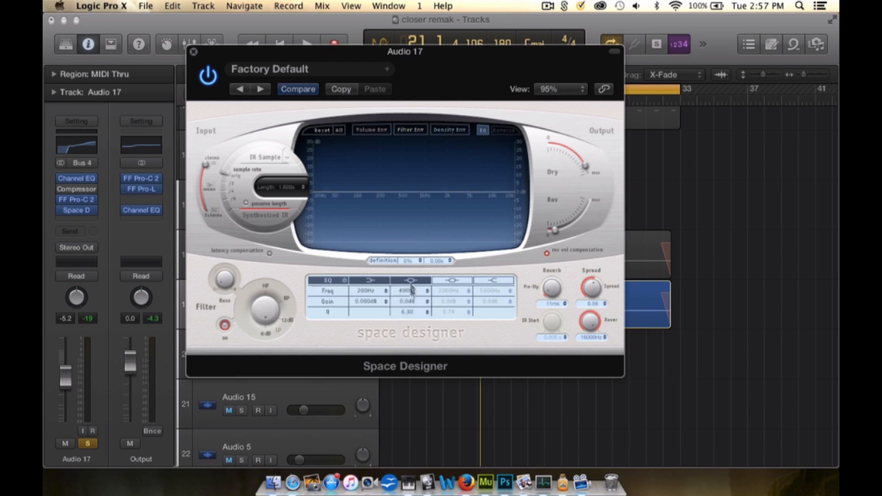
{"action": "left_click_drag", "start_coordinate": [422, 303], "coordinate": [423, 308]}
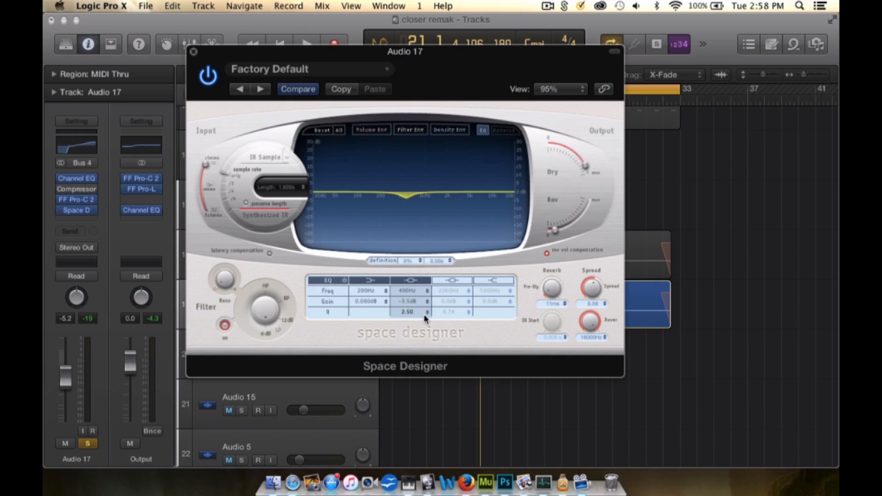
- Play Audio 17 briefly with the reverb's EQ cut and close Space Designer
{"action": "key", "text": "space"}
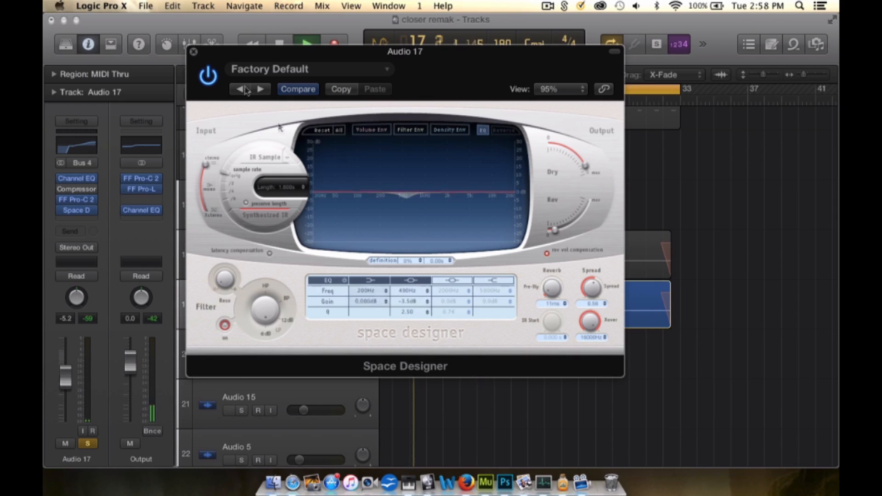
{"action": "left_click", "coordinate": [194, 52]}
{"action": "key", "text": "space"}
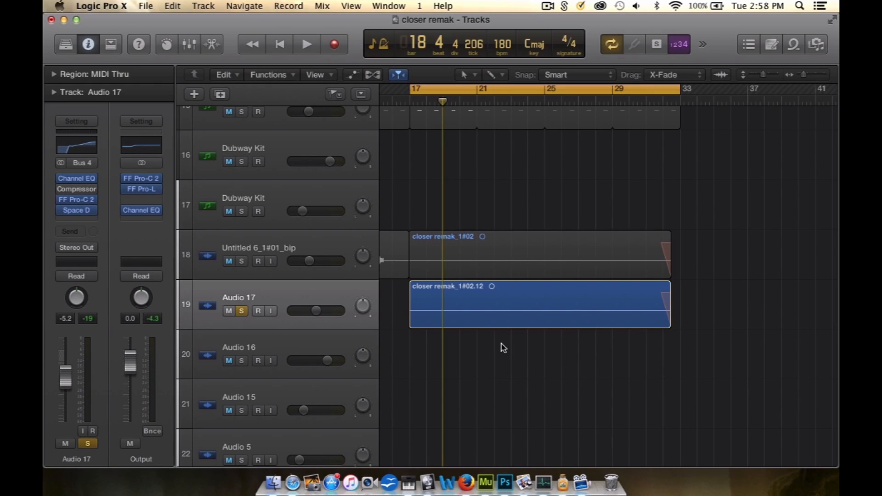
- Unsolo Audio 17, then audition Audio 4 on its own with a short soloed playback
{"action": "left_click", "coordinate": [246, 290]}
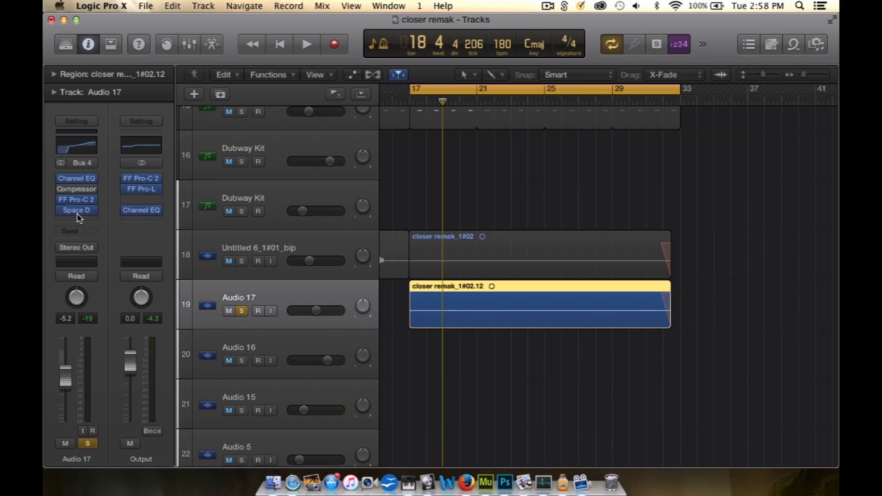
{"action": "left_click", "coordinate": [242, 310]}
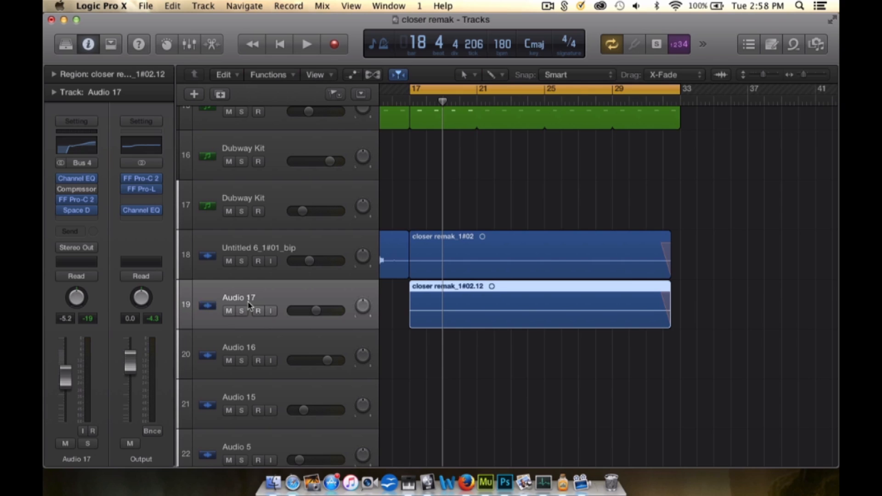
{"action": "scroll", "coordinate": [387, 331], "scroll_direction": "down", "scroll_amount": 15}
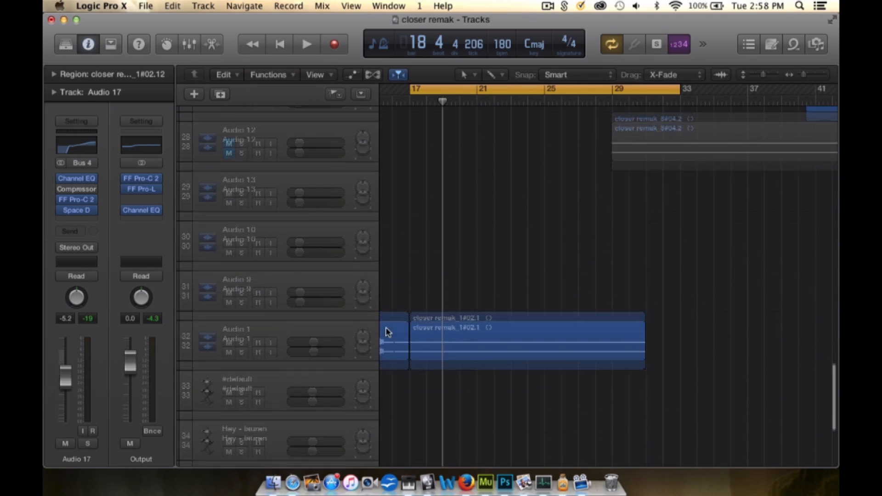
{"action": "left_click", "coordinate": [242, 417]}
{"action": "key", "text": "space"}
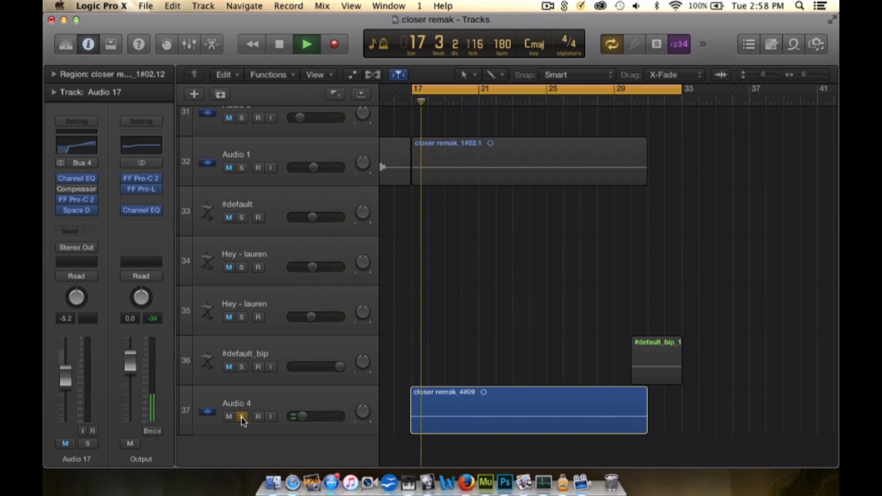
{"action": "key", "text": "space"}
{"action": "left_click", "coordinate": [242, 417]}
- Audition Audio 1 with a short soloed playback, then unsolo it and select its track
{"action": "scroll", "coordinate": [241, 417], "scroll_direction": "up", "scroll_amount": 3}
{"action": "left_click", "coordinate": [241, 245]}
{"action": "key", "text": "space"}
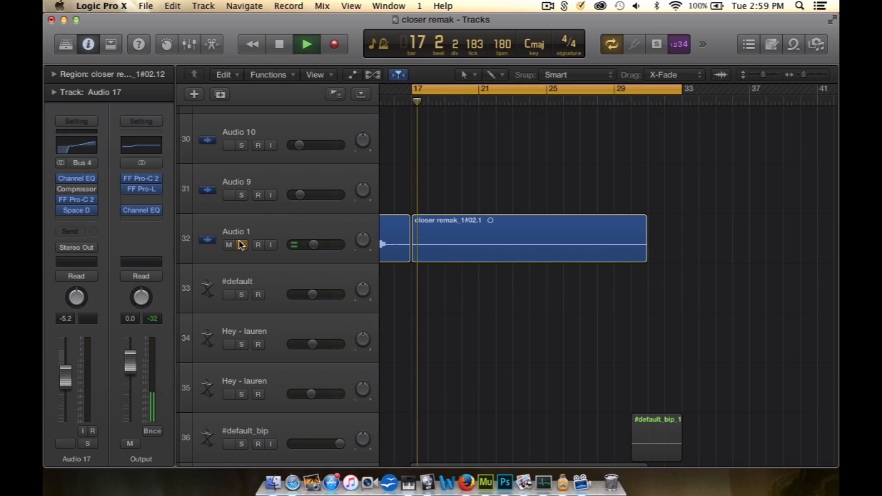
{"action": "key", "text": "space"}
{"action": "left_click", "coordinate": [241, 245]}
{"action": "scroll", "coordinate": [290, 279], "scroll_direction": "up", "scroll_amount": 2}
{"action": "left_click", "coordinate": [288, 276]}
- Return to the Audio 17 track, select it and mute it
{"action": "scroll", "coordinate": [294, 266], "scroll_direction": "up", "scroll_amount": 10}
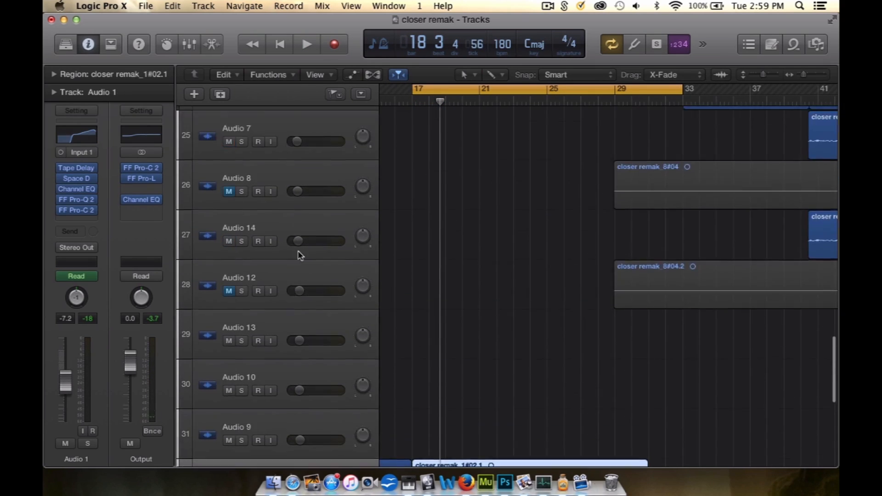
{"action": "left_click", "coordinate": [327, 301]}
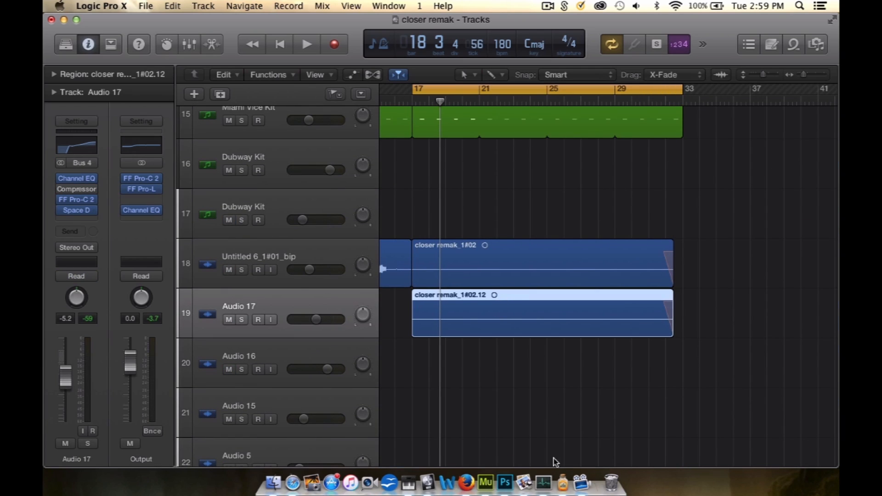
{"action": "left_click", "coordinate": [556, 453]}
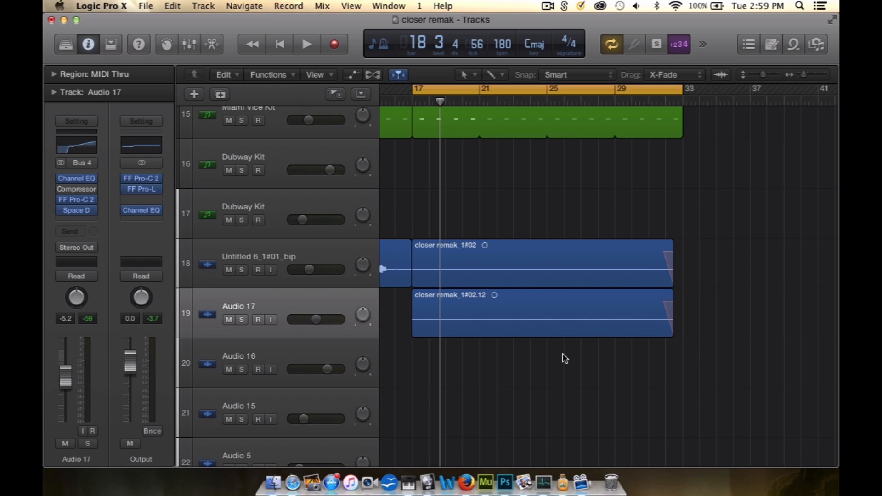
{"action": "scroll", "coordinate": [562, 357], "scroll_direction": "down", "scroll_amount": 5}
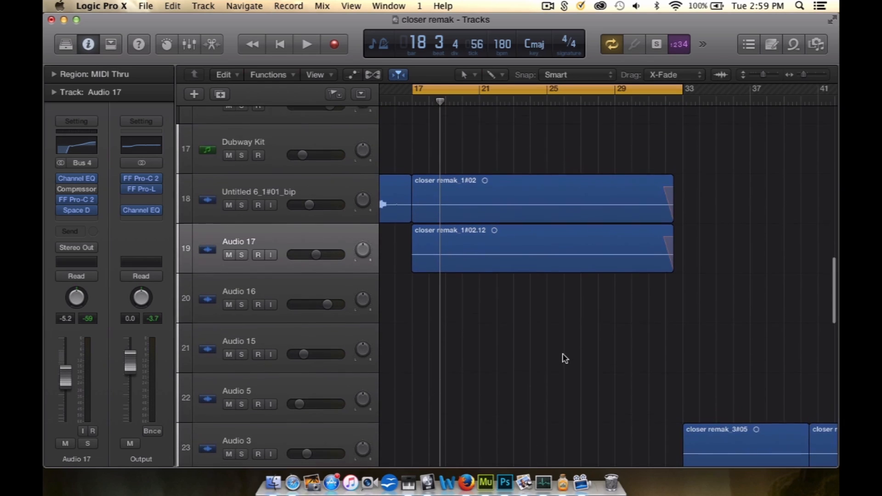
{"action": "scroll", "coordinate": [238, 264], "scroll_direction": "down", "scroll_amount": 15}
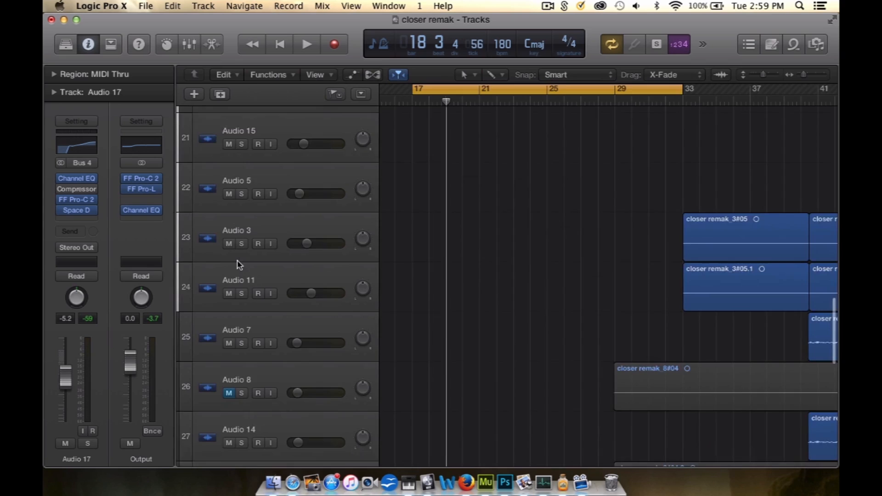
{"action": "scroll", "coordinate": [238, 264], "scroll_direction": "up", "scroll_amount": 8}
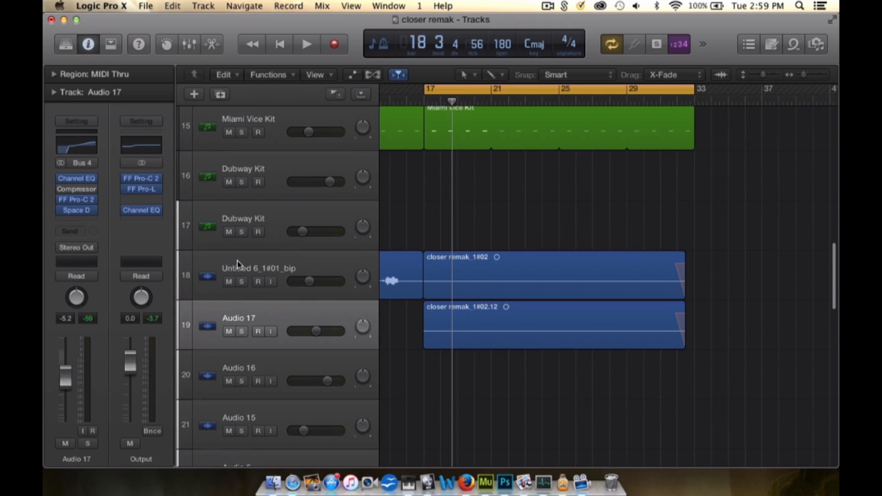
{"action": "left_click", "coordinate": [229, 332]}
- Play the full arrangement from bar 17 to about bar 31 with Audio 17 muted
{"action": "scroll", "coordinate": [455, 386], "scroll_direction": "up", "scroll_amount": 2}
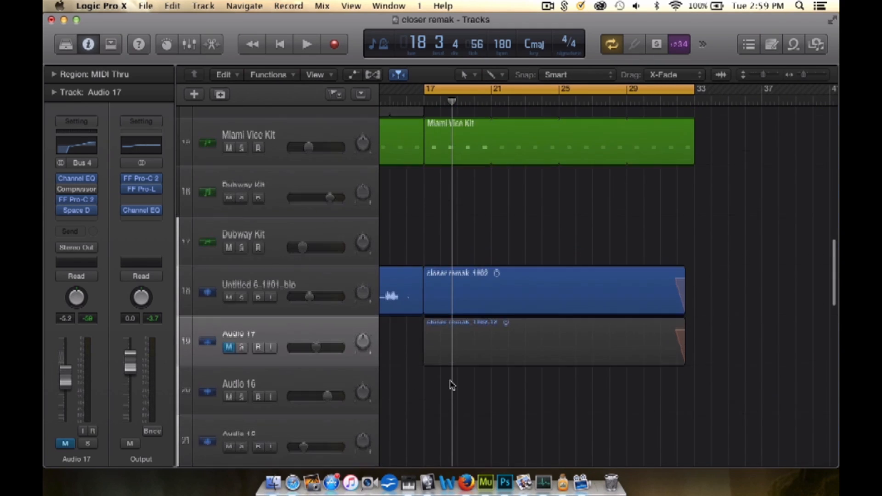
{"action": "scroll", "coordinate": [492, 246], "scroll_direction": "down", "scroll_amount": 5}
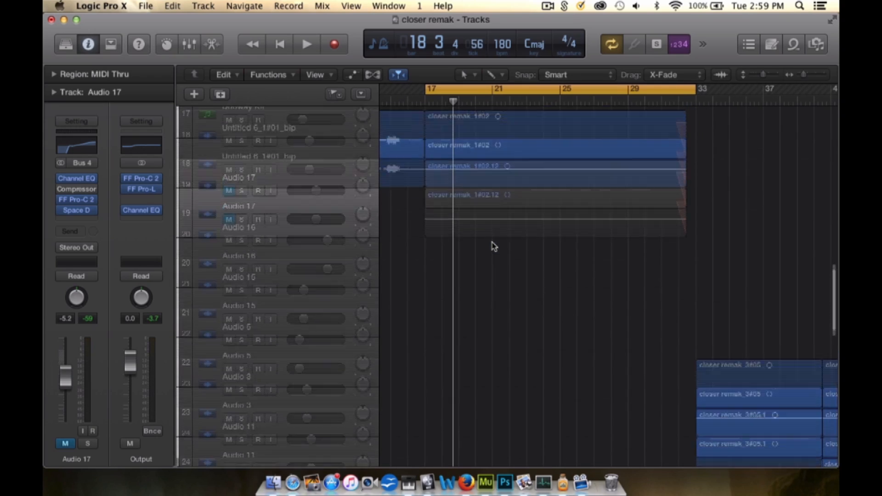
{"action": "scroll", "coordinate": [492, 246], "scroll_direction": "up", "scroll_amount": 2}
{"action": "scroll", "coordinate": [492, 246], "scroll_direction": "down", "scroll_amount": 5}
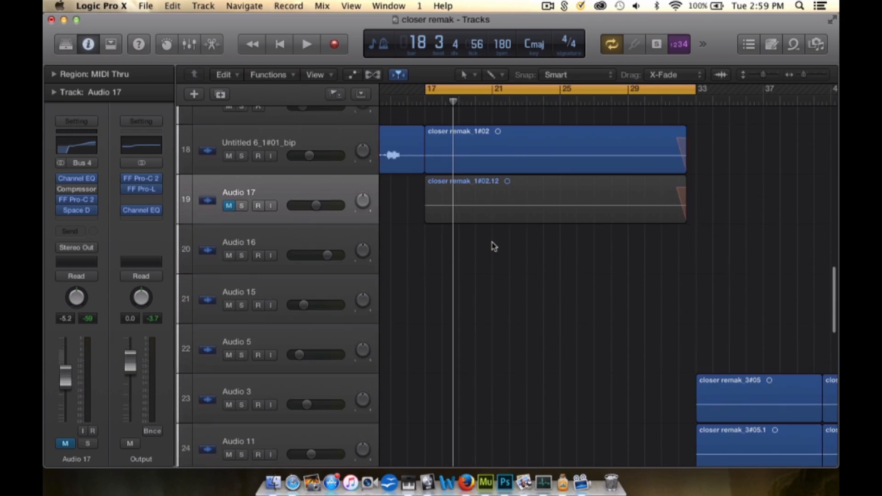
{"action": "scroll", "coordinate": [492, 241], "scroll_direction": "up", "scroll_amount": 2}
{"action": "scroll", "coordinate": [608, 212], "scroll_direction": "up", "scroll_amount": 2}
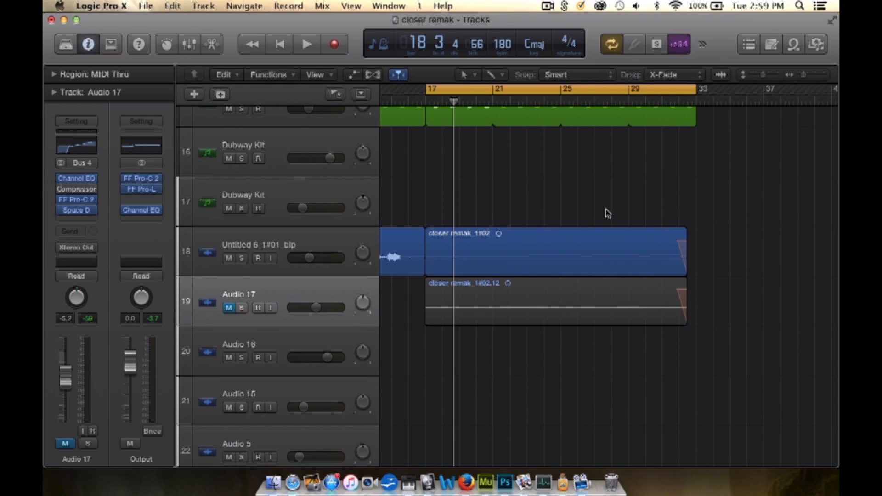
{"action": "key", "text": "space"}
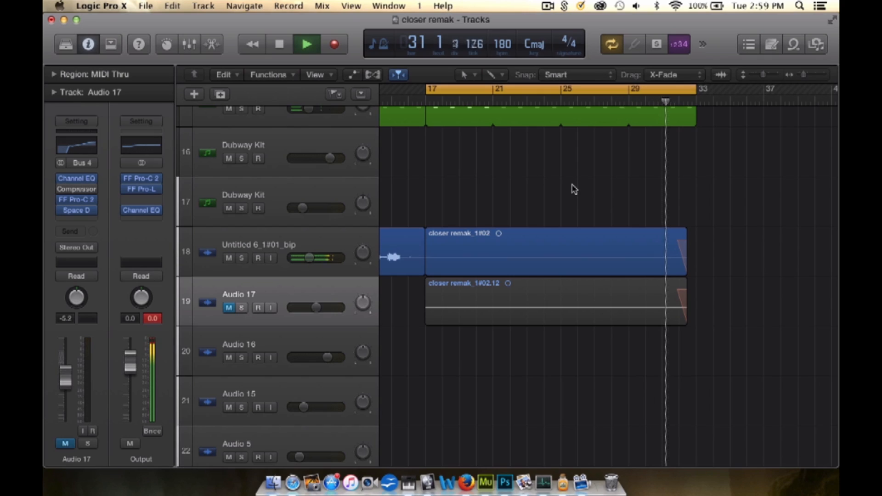
{"action": "key", "text": "space"}
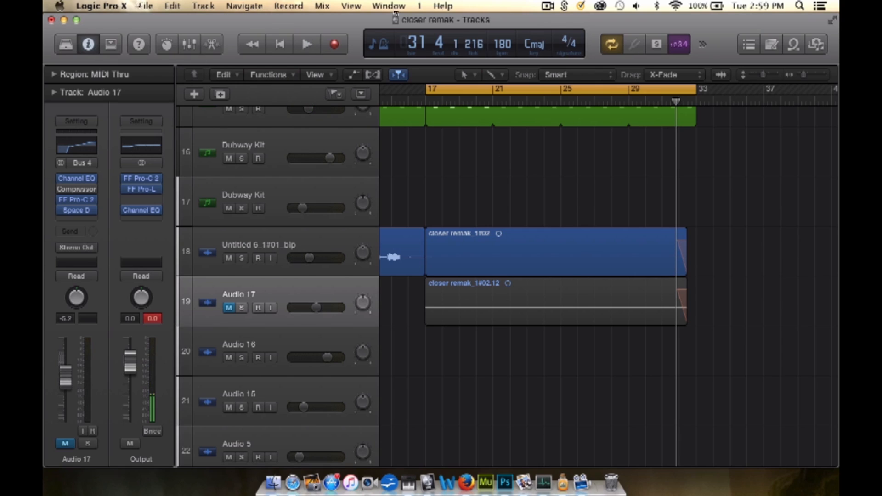